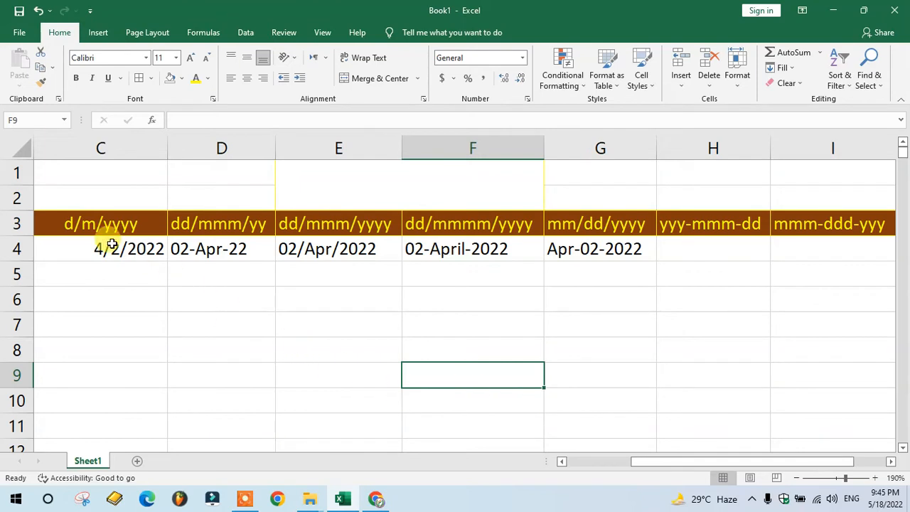
click(62, 227)
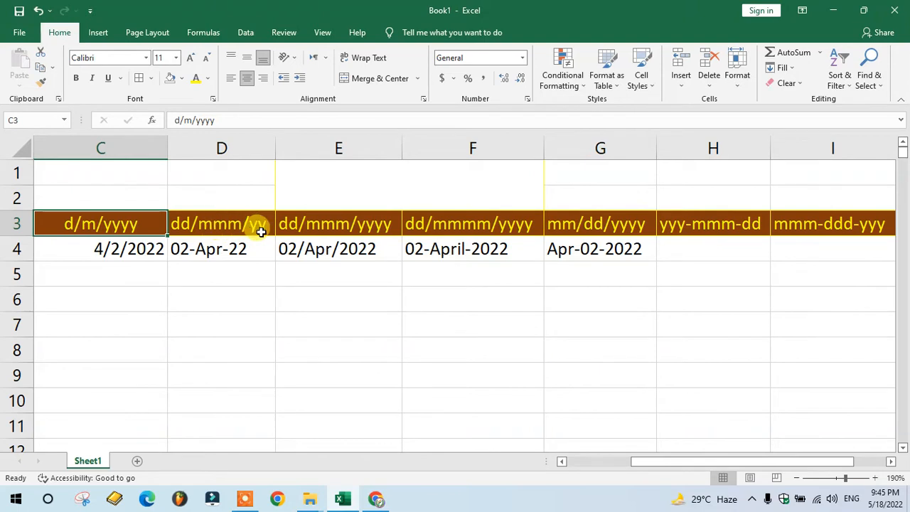
drag(818, 222, 99, 223)
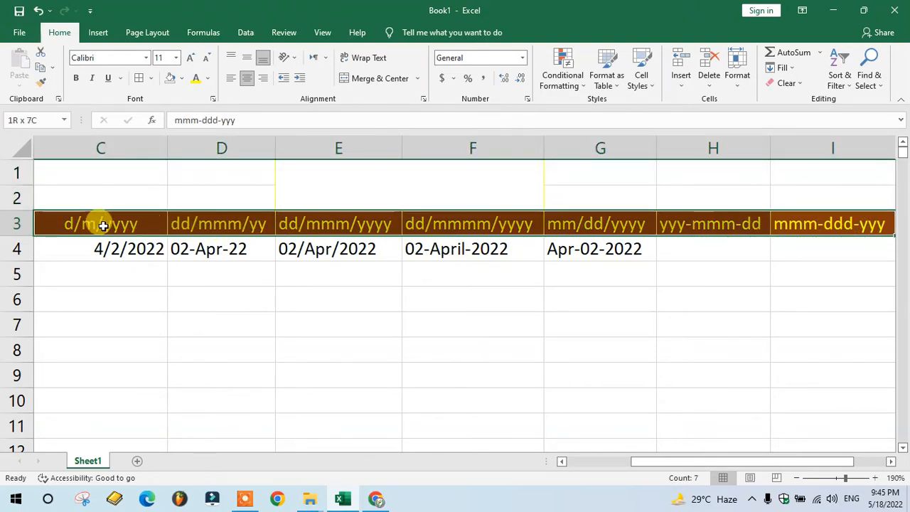
click(99, 223)
click(147, 344)
drag(101, 223, 829, 234)
click(814, 247)
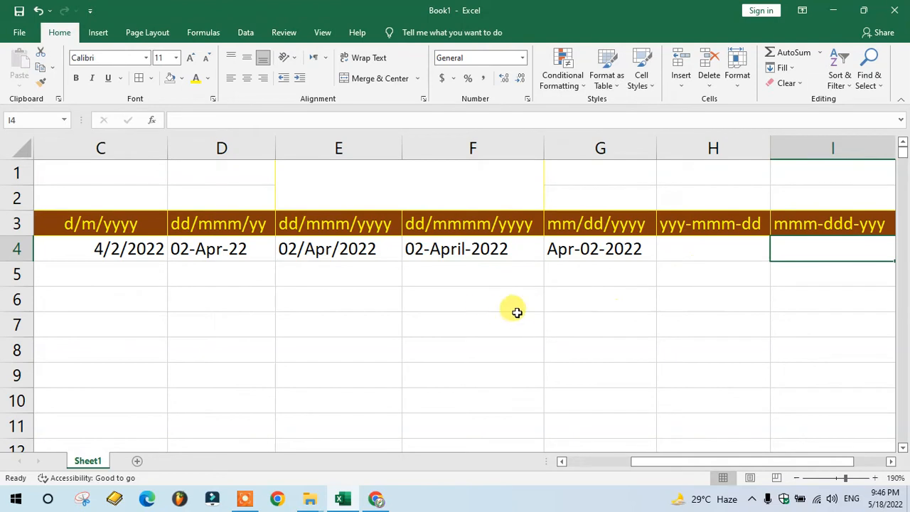
Enter the formula =TODAY() in the merged cell E1 above the date format headers
click(338, 189)
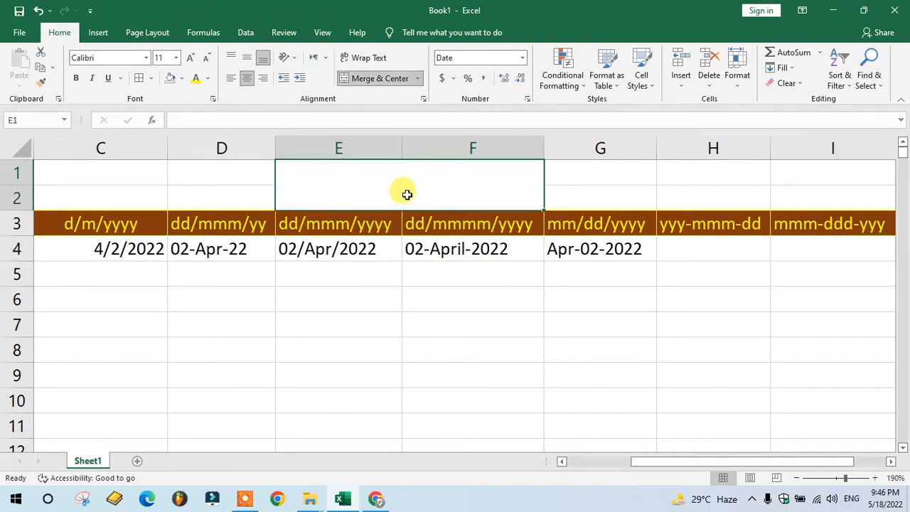
text(=t)
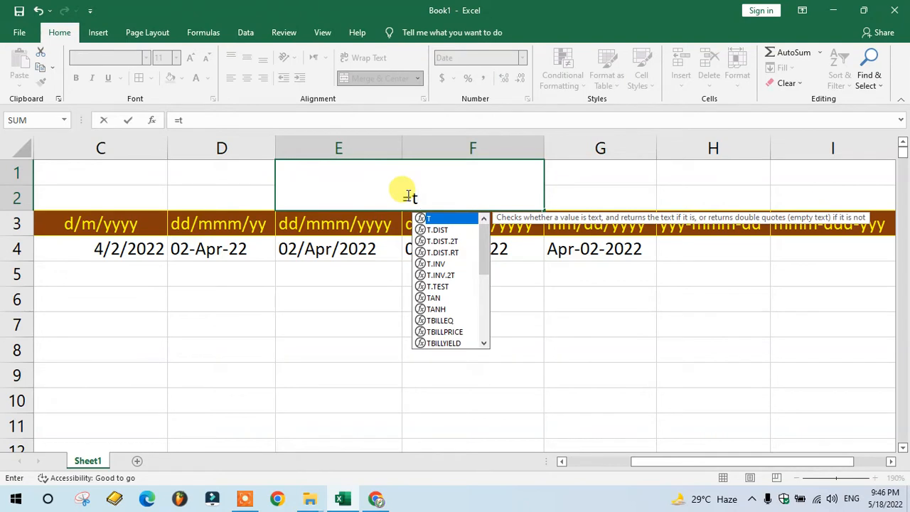
text(oda)
key(Tab)
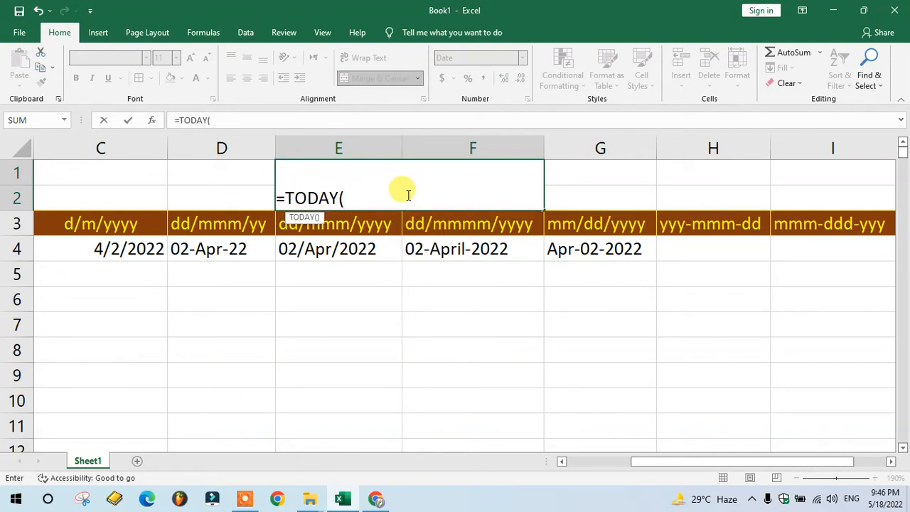
text())
key(Return)
Centre the date in E1 vertically and enlarge its font to size 22
click(406, 193)
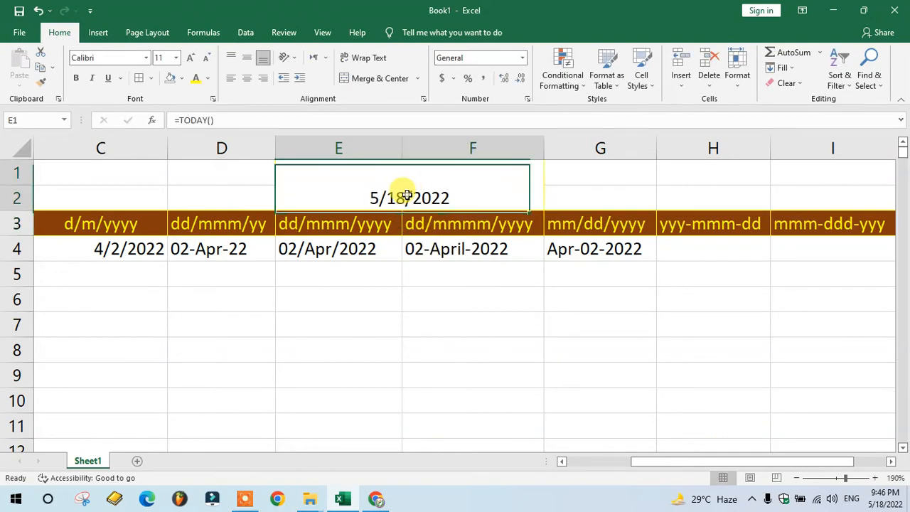
click(247, 57)
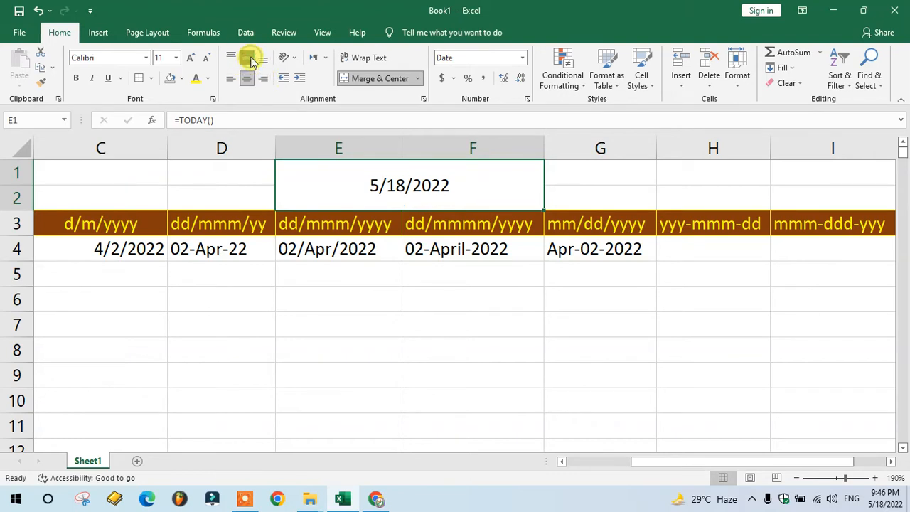
click(190, 58)
click(191, 57)
click(191, 57)
click(190, 57)
click(190, 57)
click(190, 58)
click(360, 308)
click(360, 315)
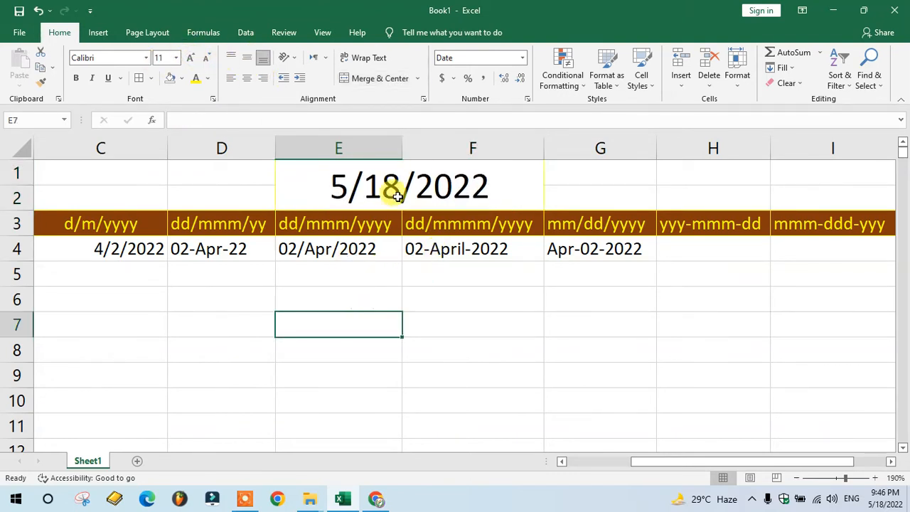
Clear the existing sample dates from cells C4 to G4
click(394, 188)
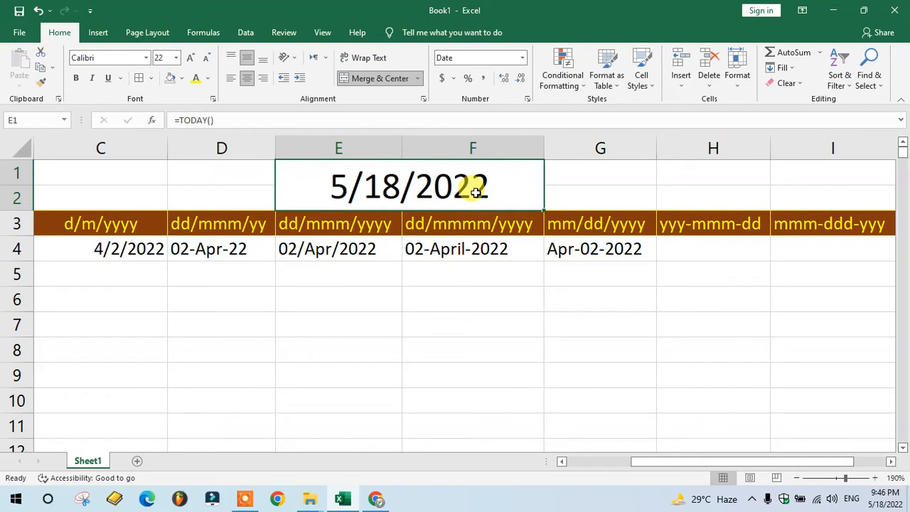
drag(100, 246, 602, 249)
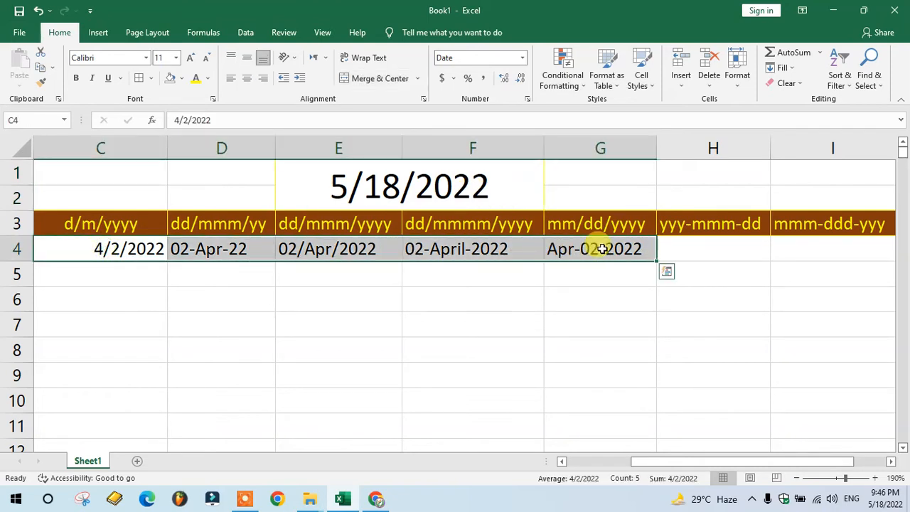
key(Delete)
Enter the formula =TEXT(E1,"m/dd/yyyy") in cell C4
click(106, 223)
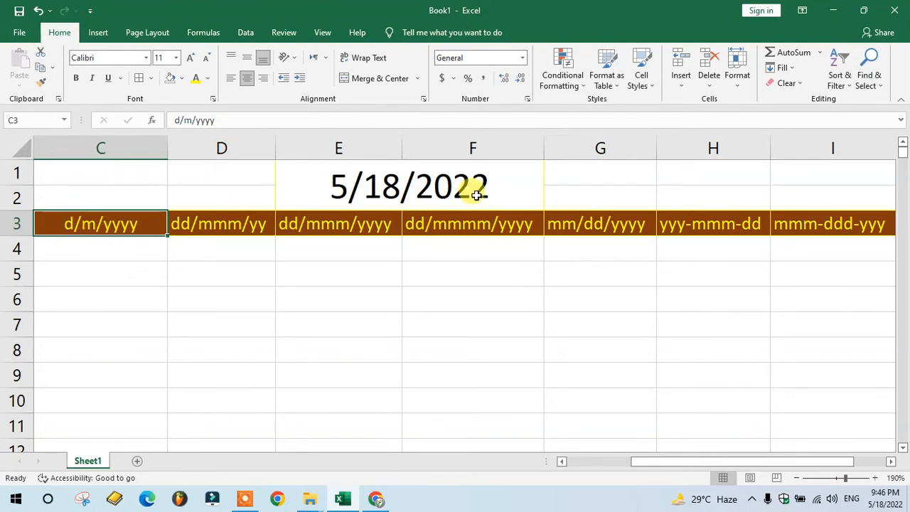
click(106, 254)
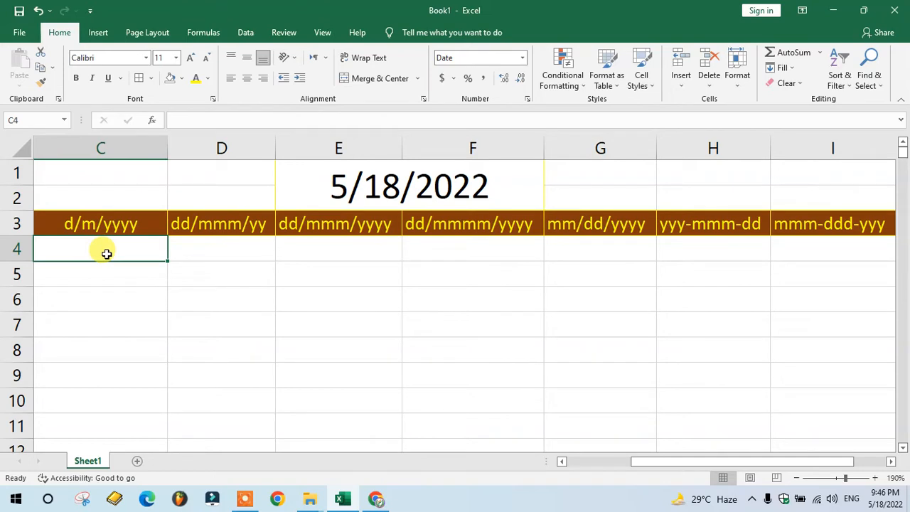
text(=text)
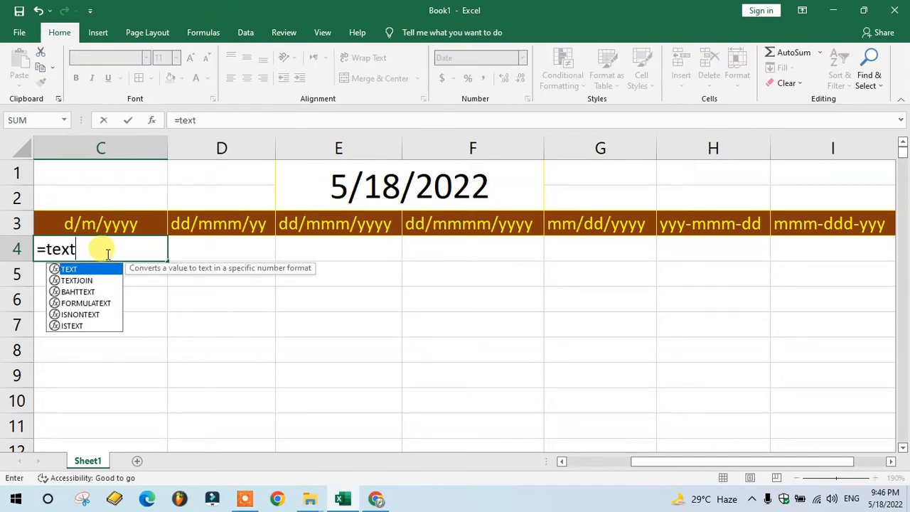
text(()
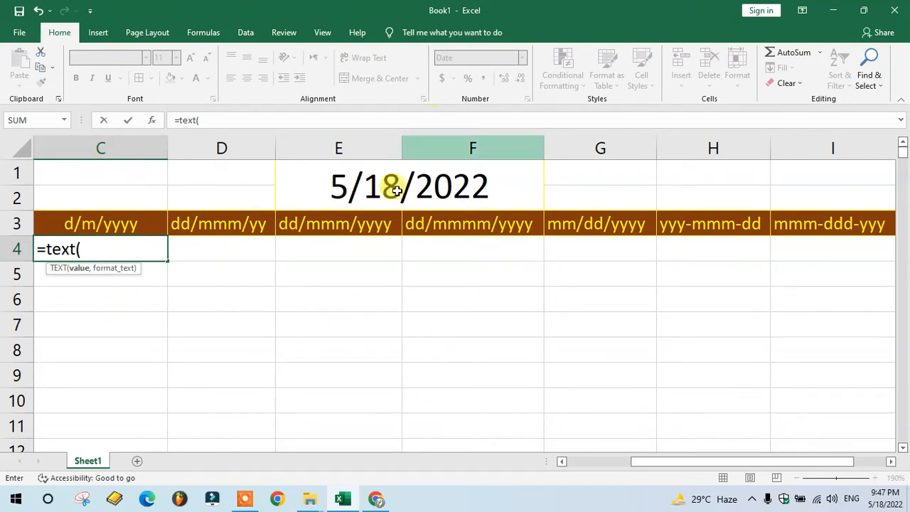
click(362, 192)
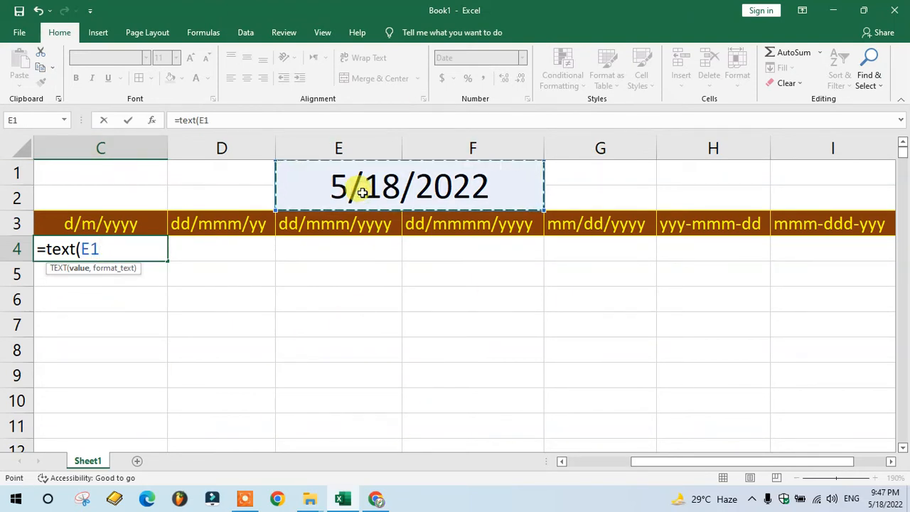
text(,)
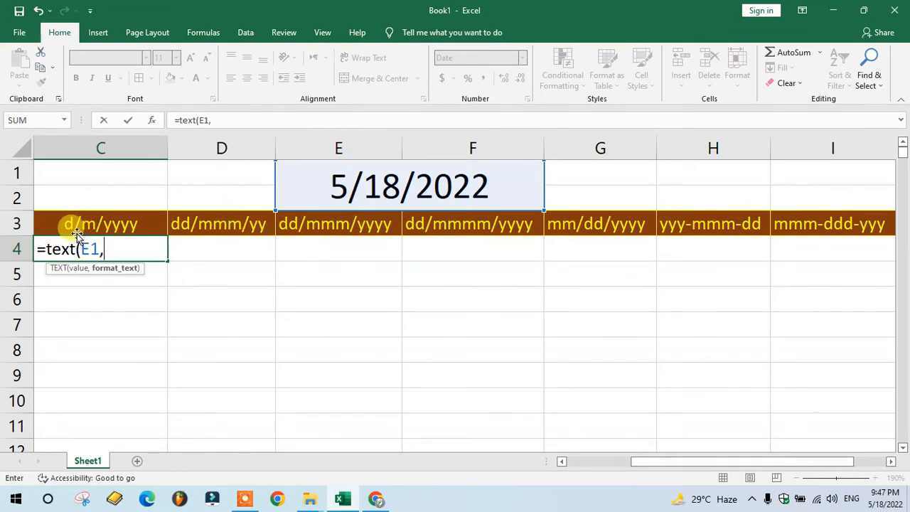
text("d)
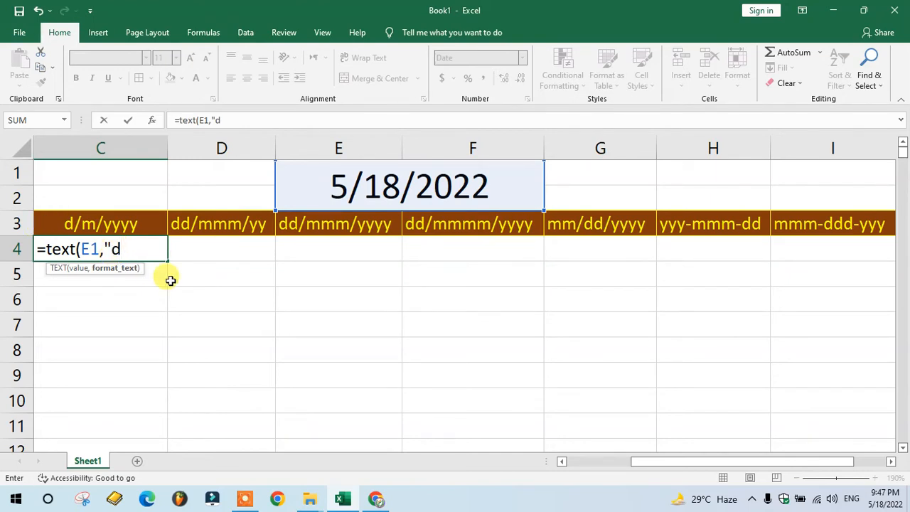
text(/)
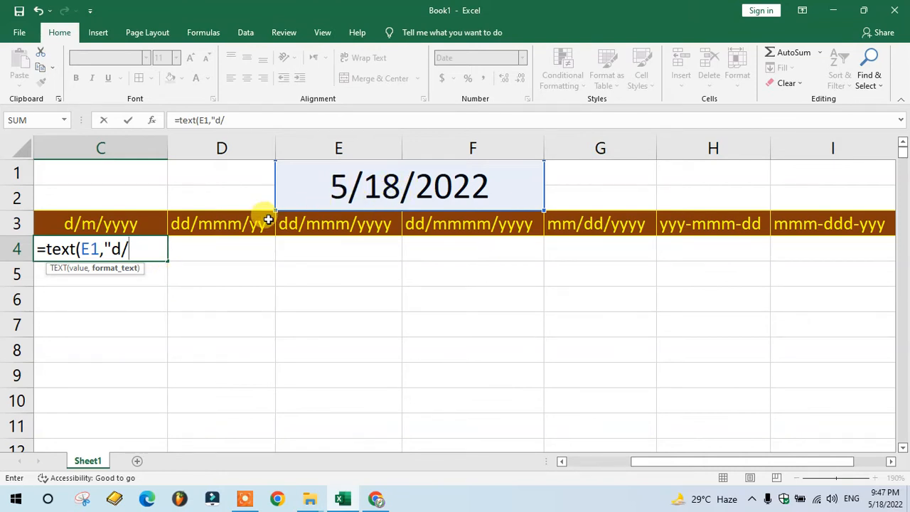
key(BackSpace)
key(BackSpace)
text(m/dd)
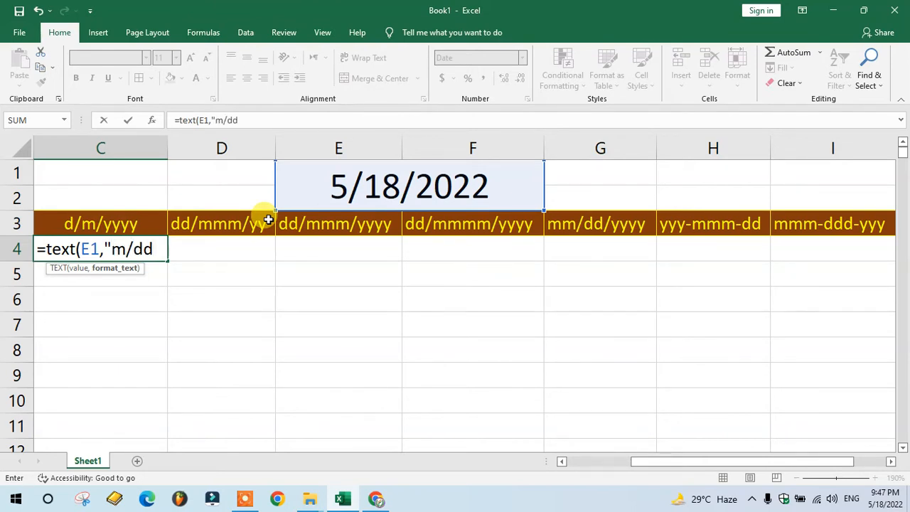
text(/yyyy)
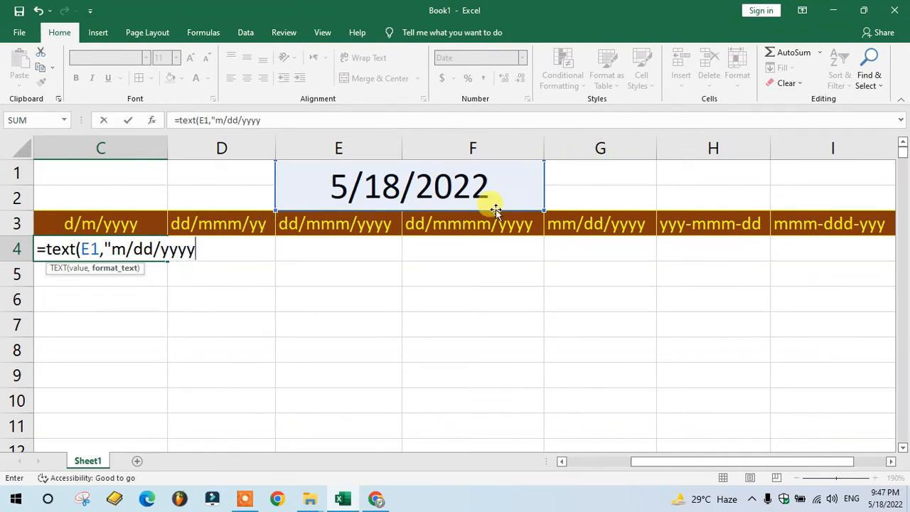
text("))
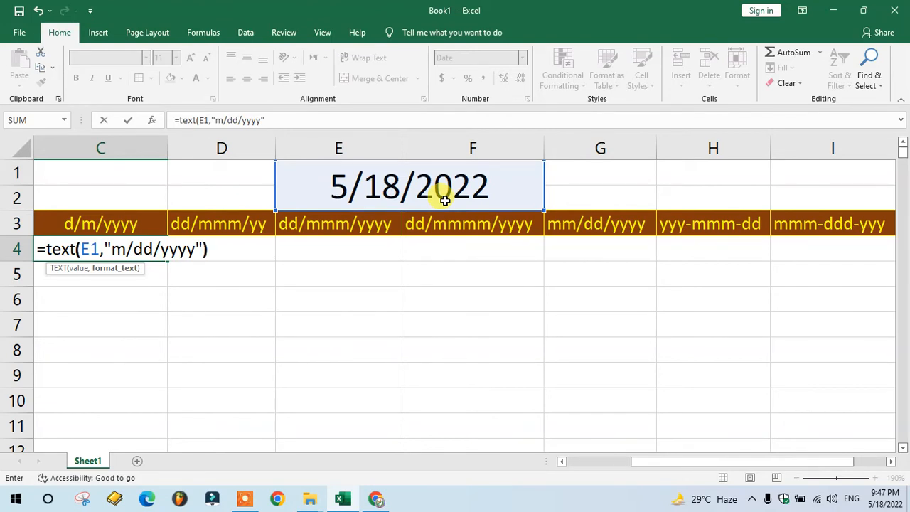
key(Return)
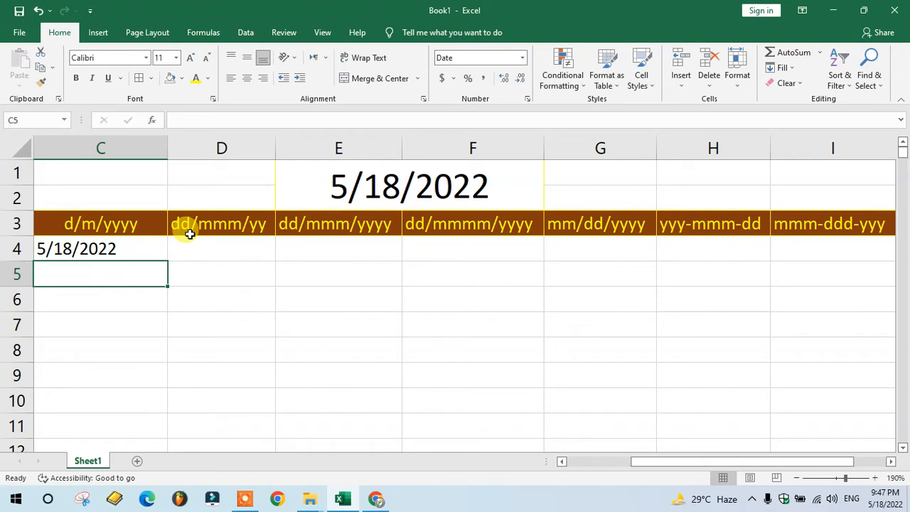
Change the format text of the formula in C4 to "dd/m/yyyy"
click(75, 248)
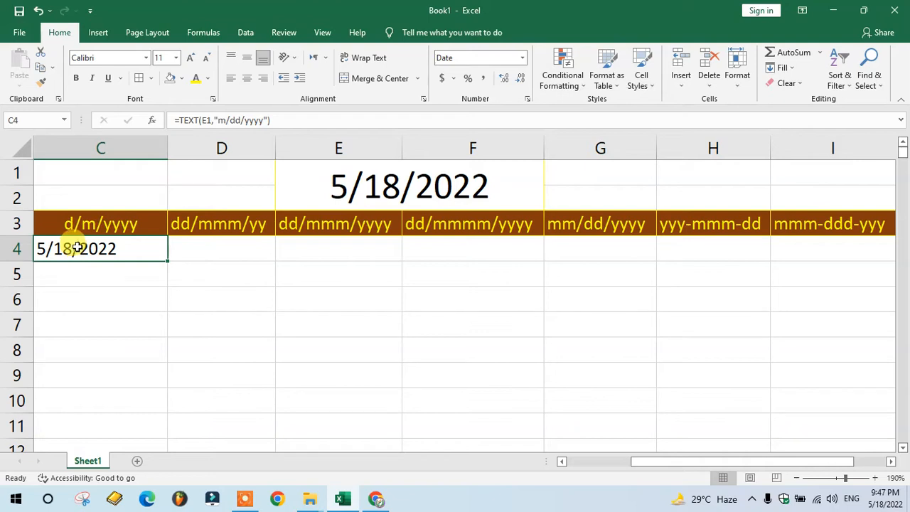
double_click(76, 249)
click(133, 248)
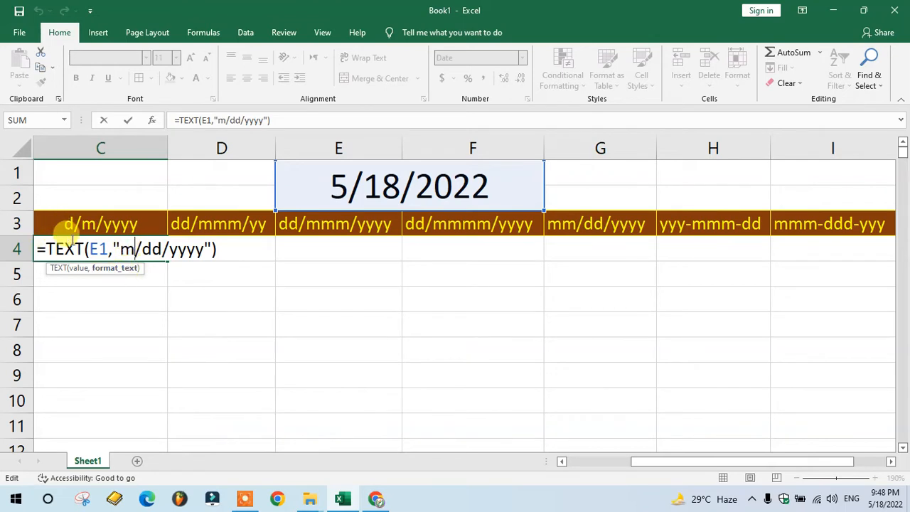
key(BackSpace)
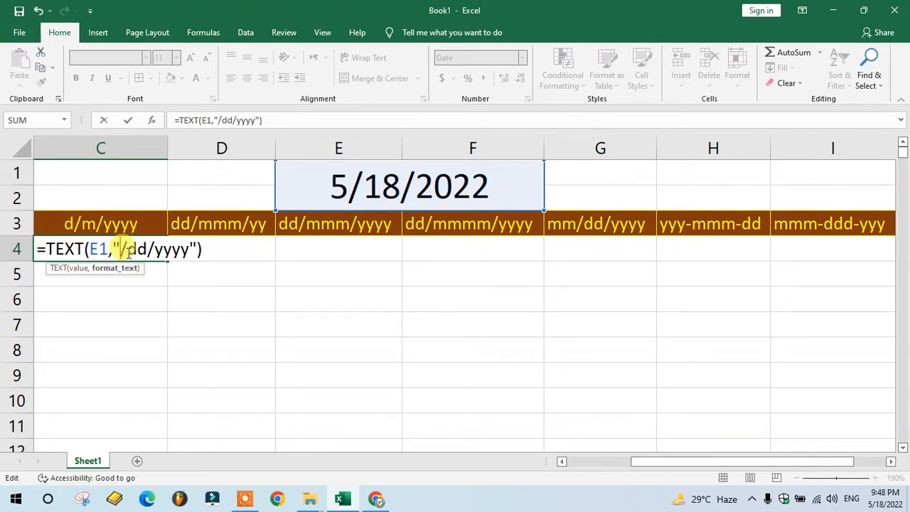
key(Delete)
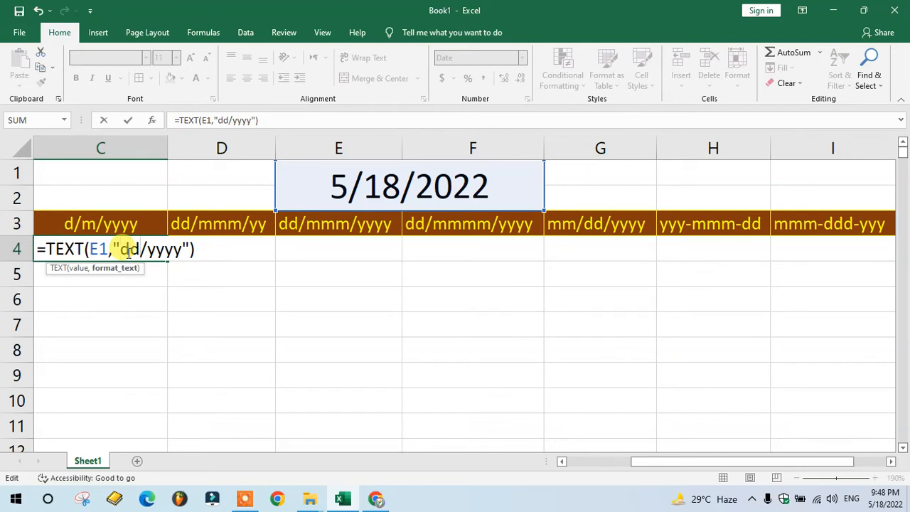
text(/m/)
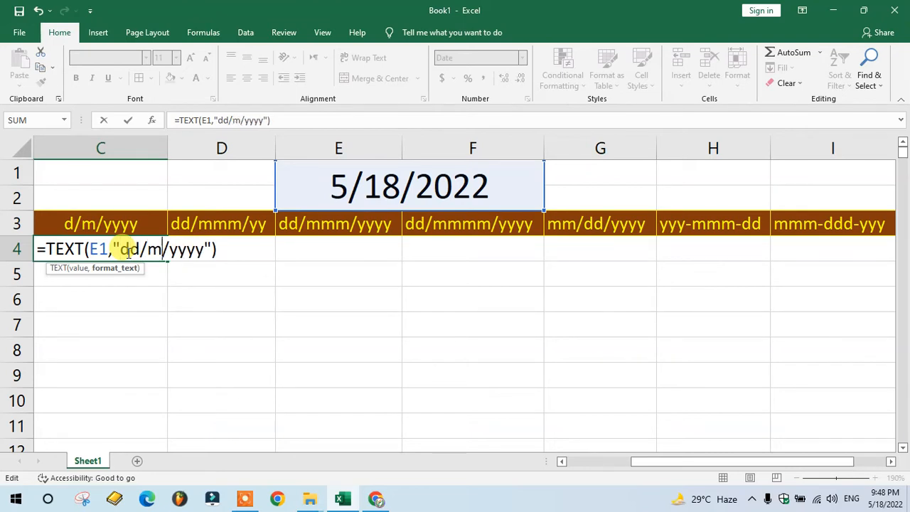
key(Return)
click(92, 249)
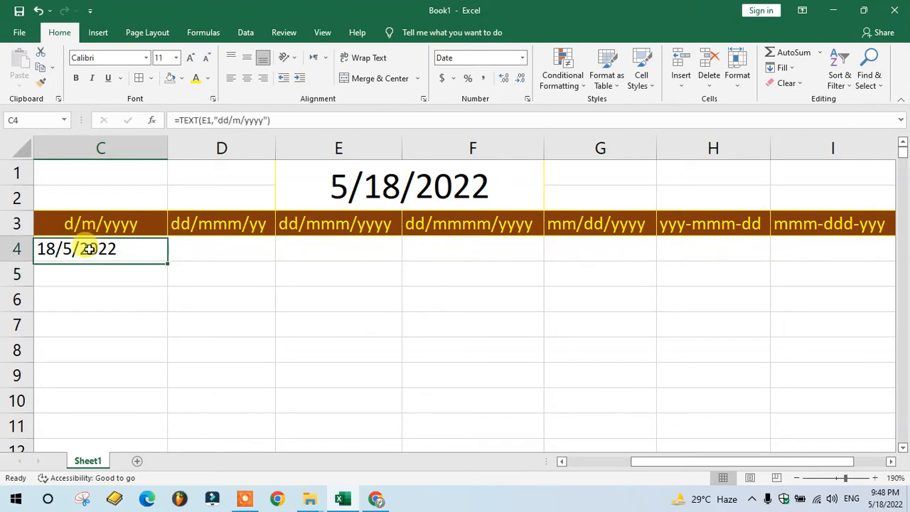
click(76, 216)
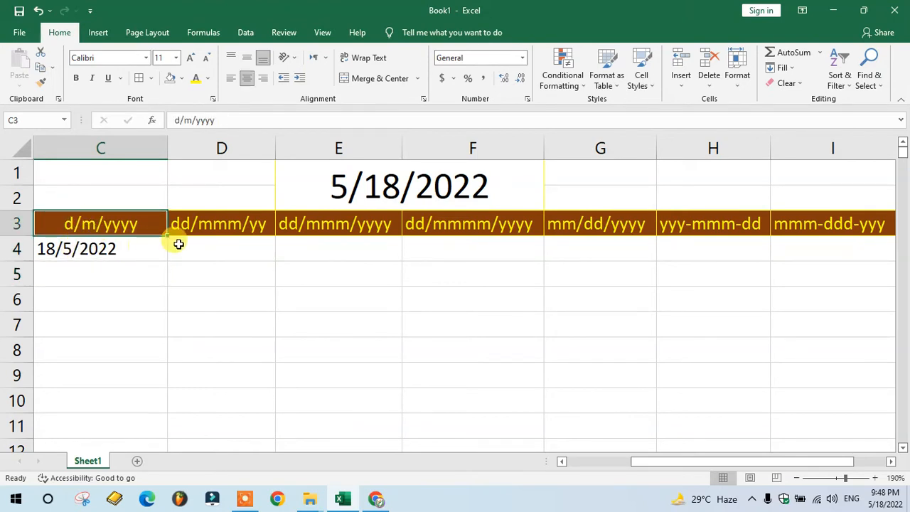
Fill the TEXT formula from C4 into the neighbouring cell D4
click(106, 248)
click(215, 239)
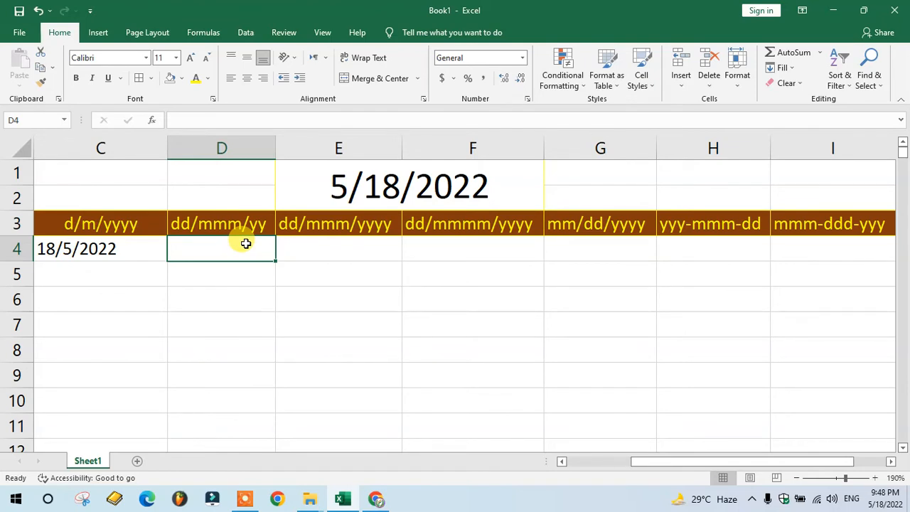
click(132, 249)
drag(165, 261, 233, 259)
Replace the arguments of the TEXT formula in D4 with a reference to the date in E1
double_click(217, 249)
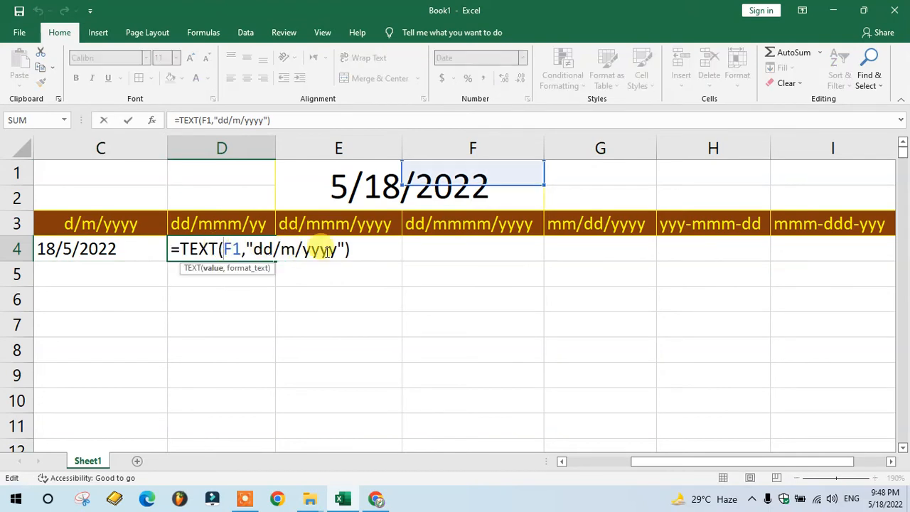
click(339, 249)
drag(339, 248, 226, 249)
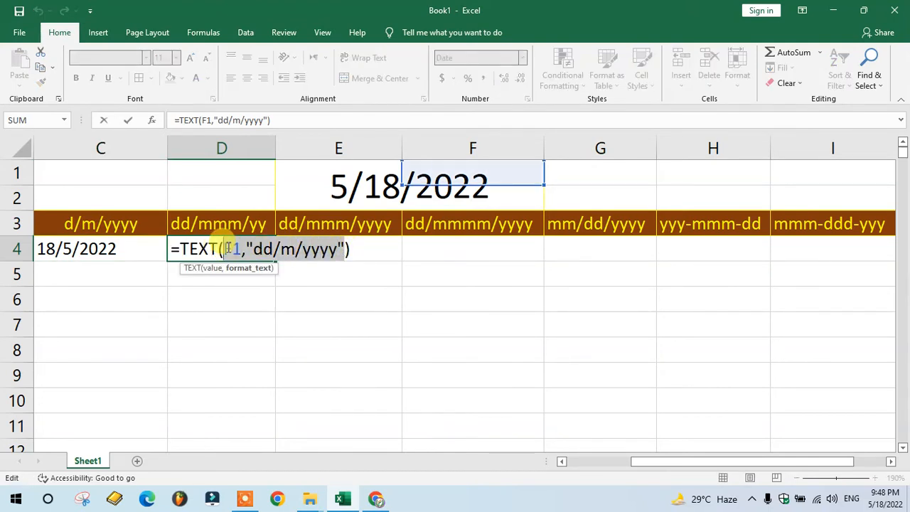
key(BackSpace)
click(416, 183)
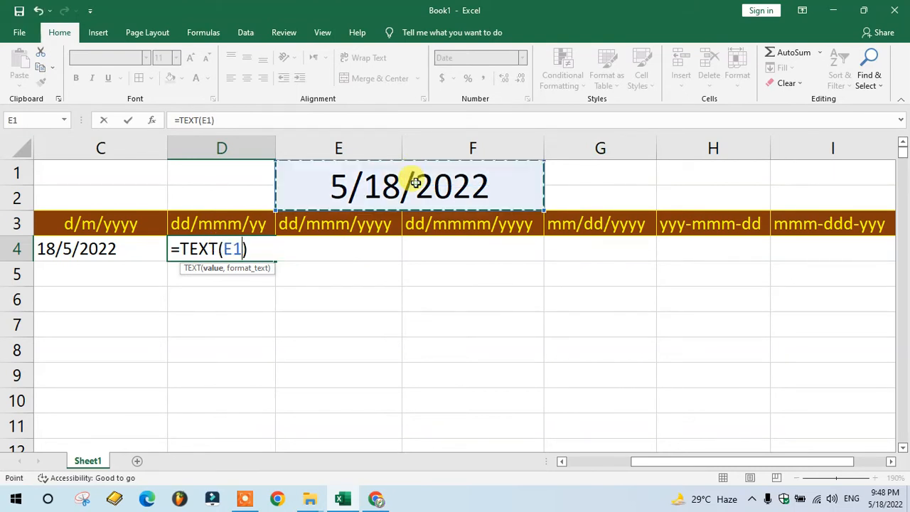
Add the format text "dd/mmm/yy" to complete D4's formula as =TEXT(E1,"dd/mmm/yy")
text(,)
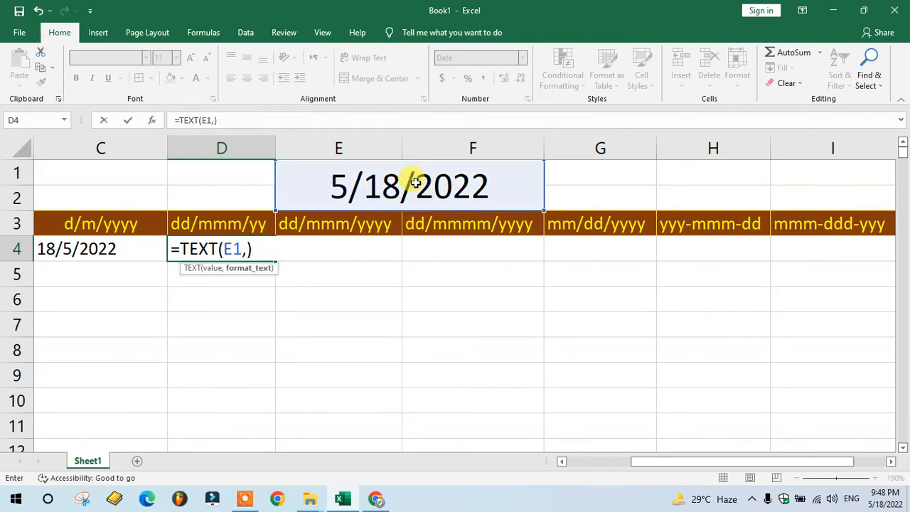
text("dd")
key(BackSpace)
text(/)
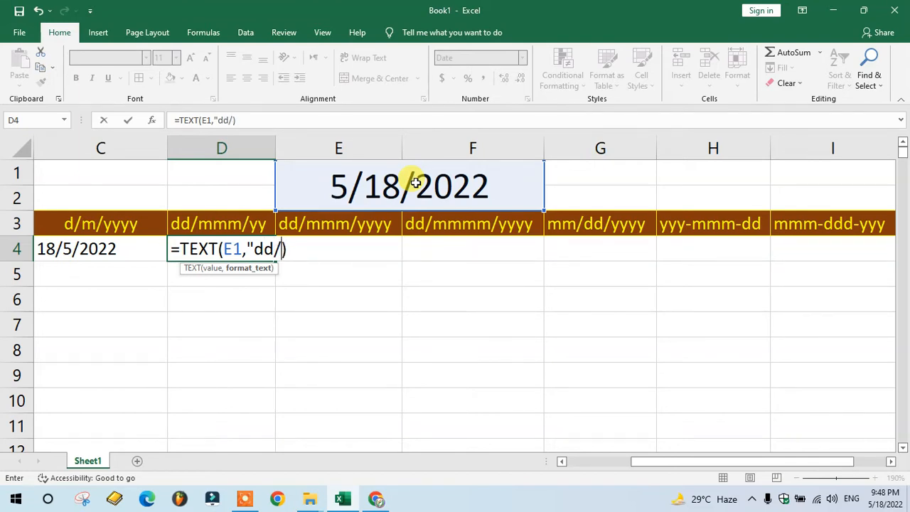
text(mmm)
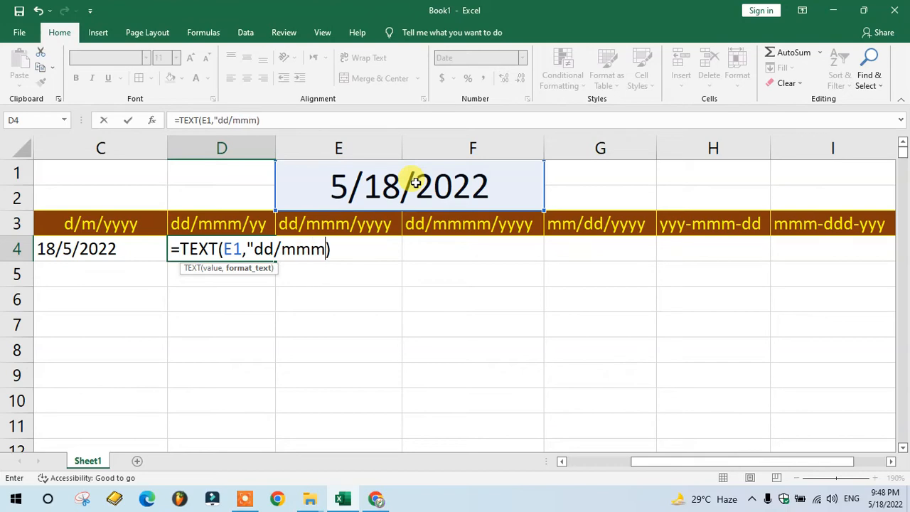
text(yy)
key(Return)
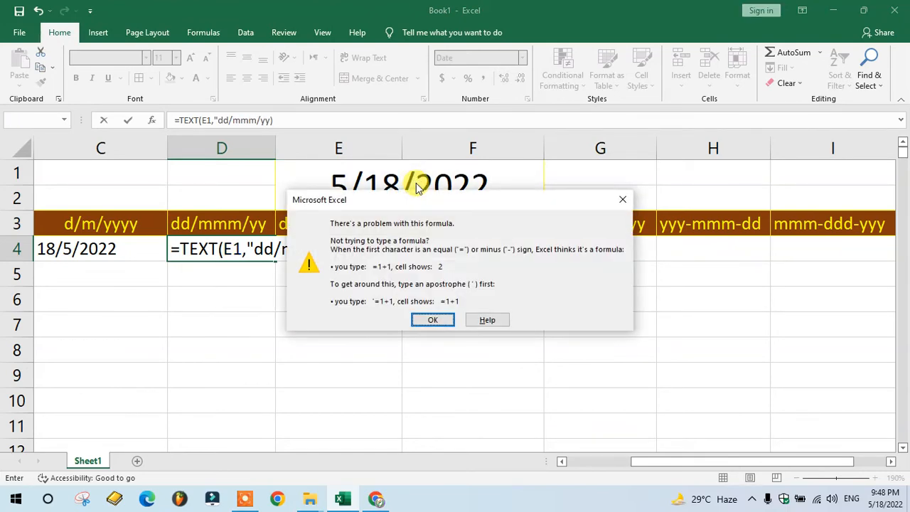
key(Return)
key(BackSpace)
text("))
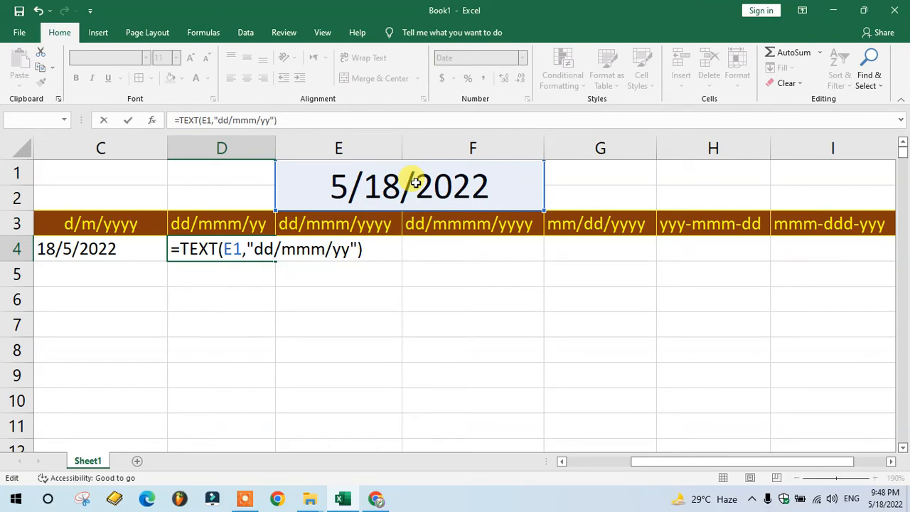
key(Return)
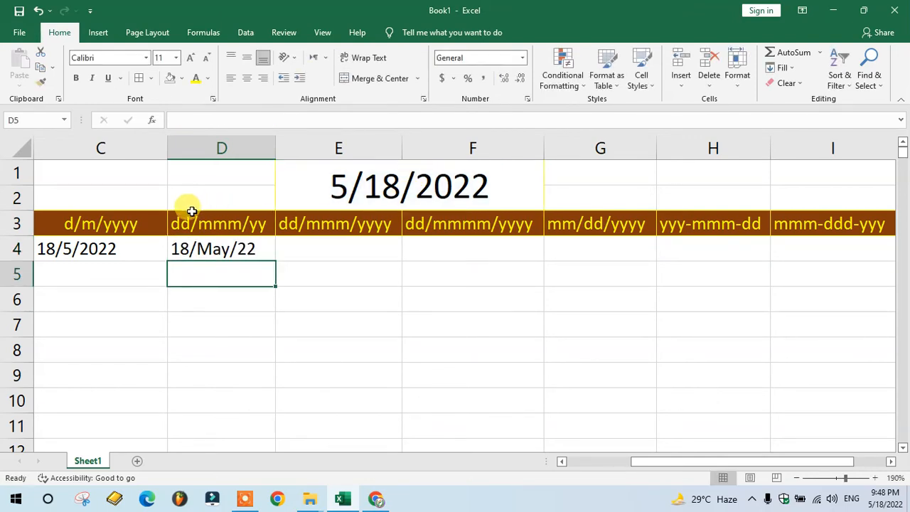
Change the format text of the formula in D4 to "dd/mmm/yyy"
click(221, 246)
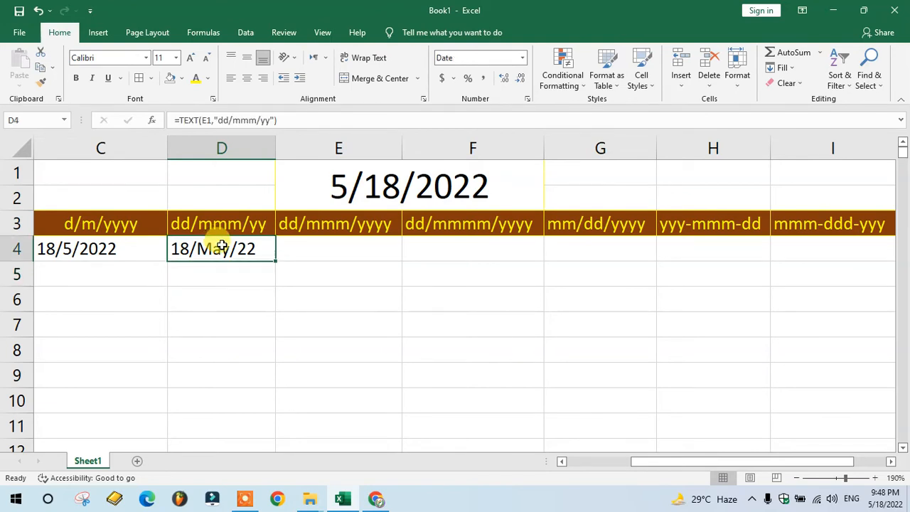
double_click(253, 247)
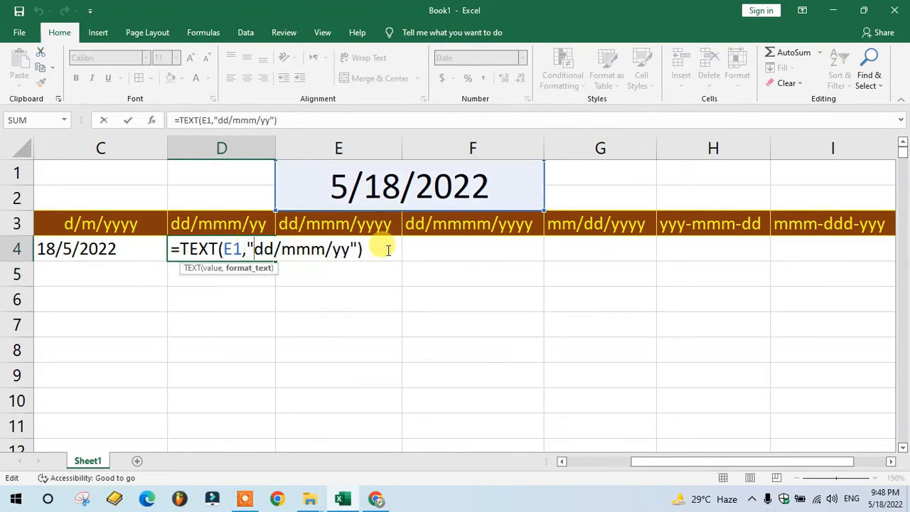
drag(334, 250, 349, 250)
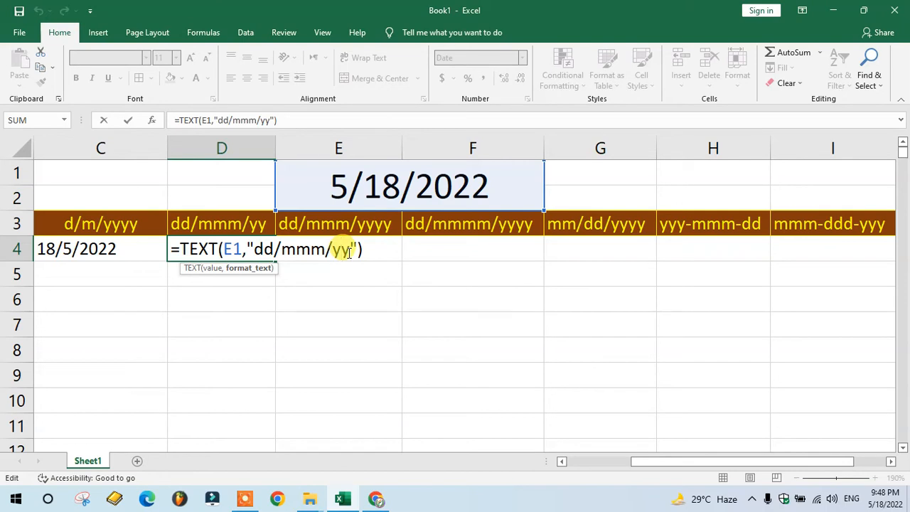
text(y)
key(Return)
Fill the TEXT formula from D4 into the neighbouring cell E4
click(267, 249)
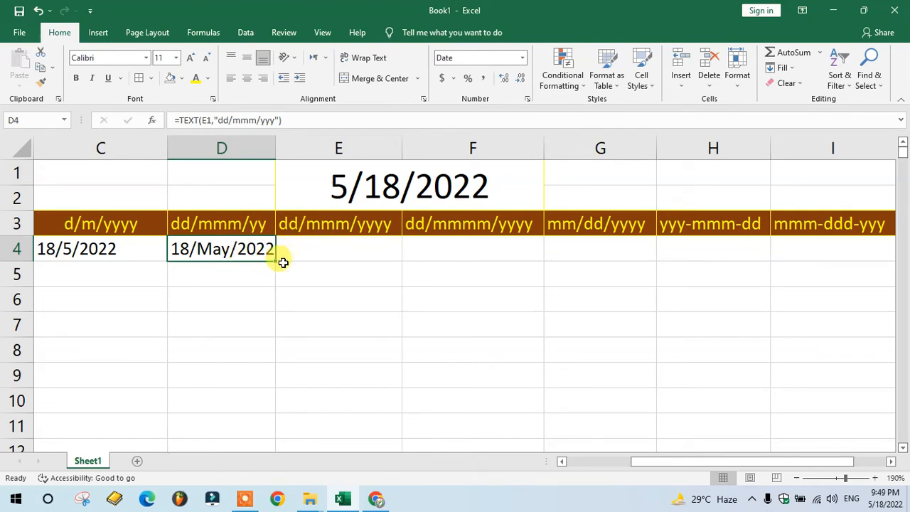
drag(277, 263, 381, 262)
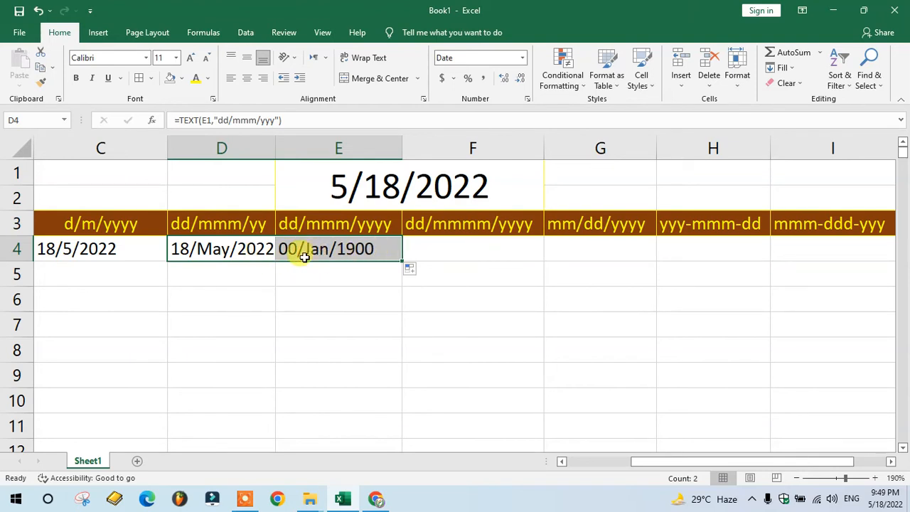
click(435, 245)
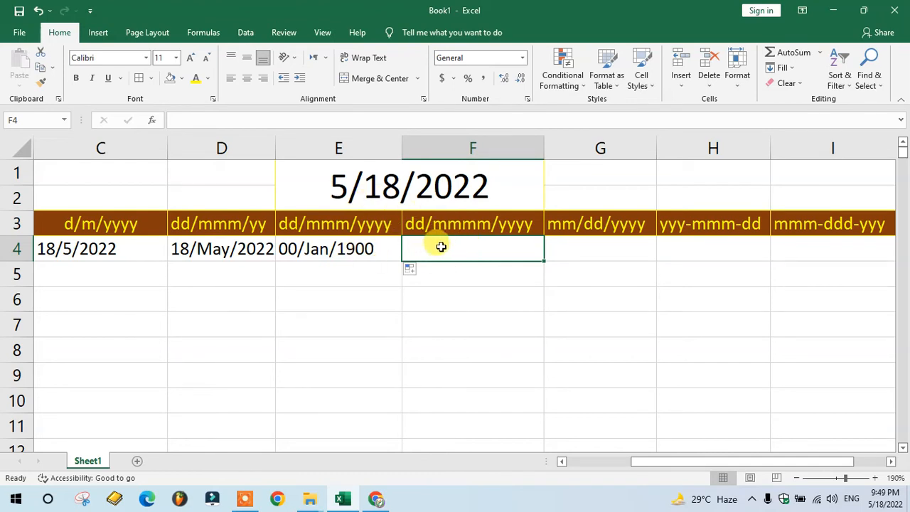
Replace the TODAY formula in the merged cell E1 with the fixed date 05/02/2021
click(377, 185)
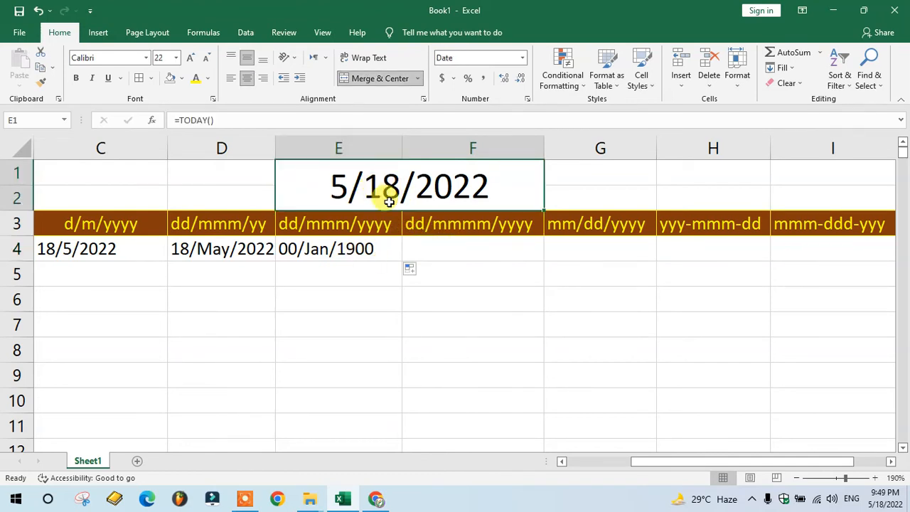
double_click(339, 177)
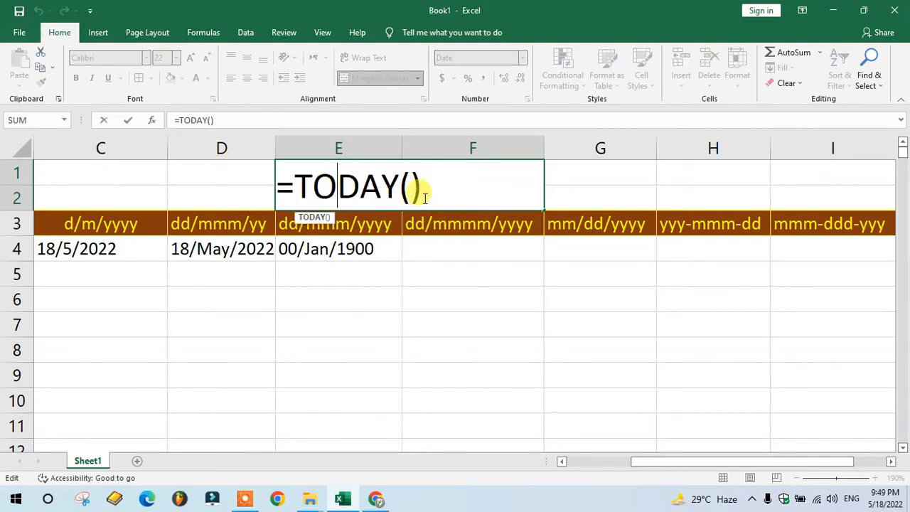
drag(427, 188, 273, 184)
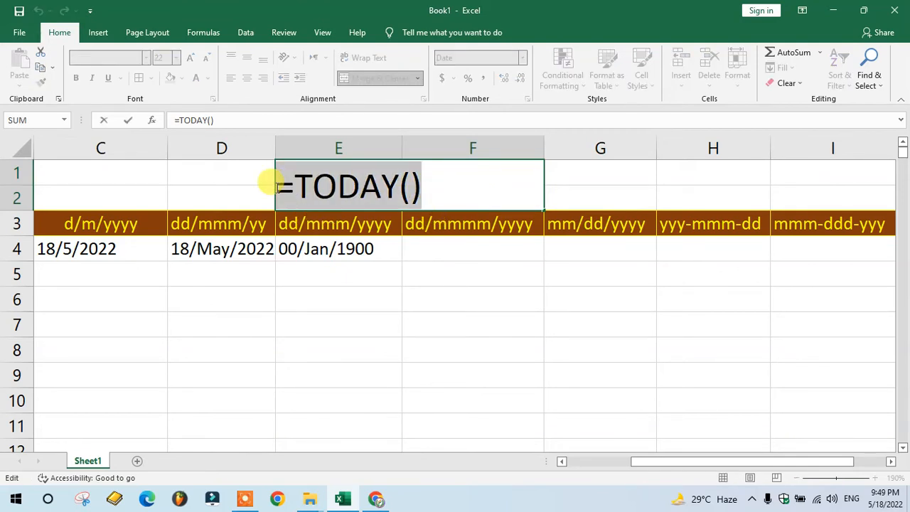
text(05/0)
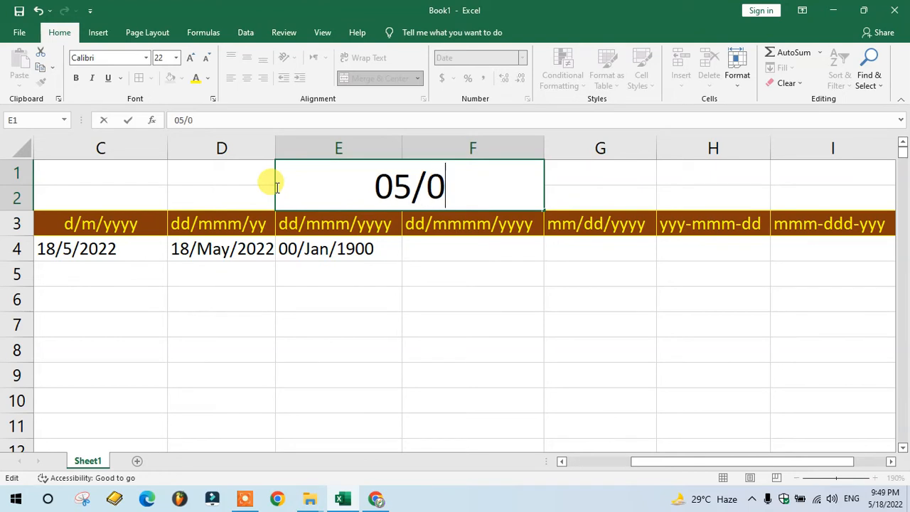
text(2/2021.)
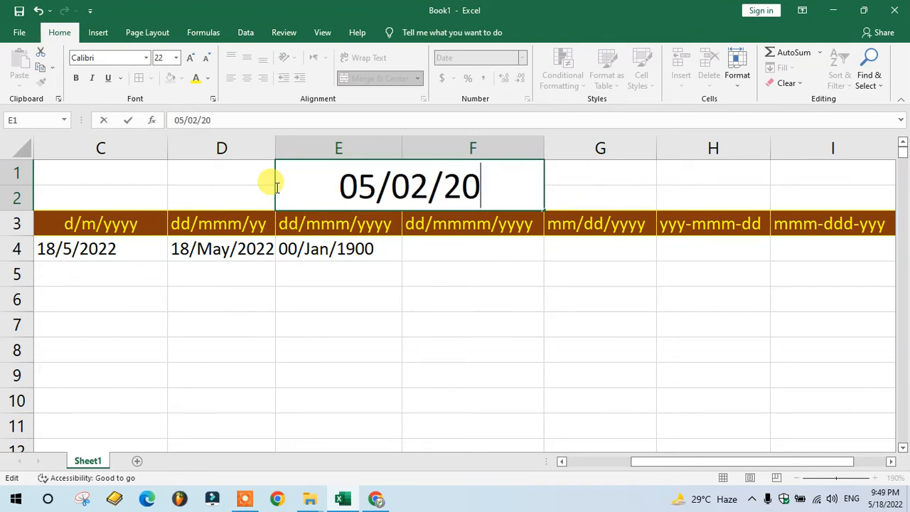
key(Return)
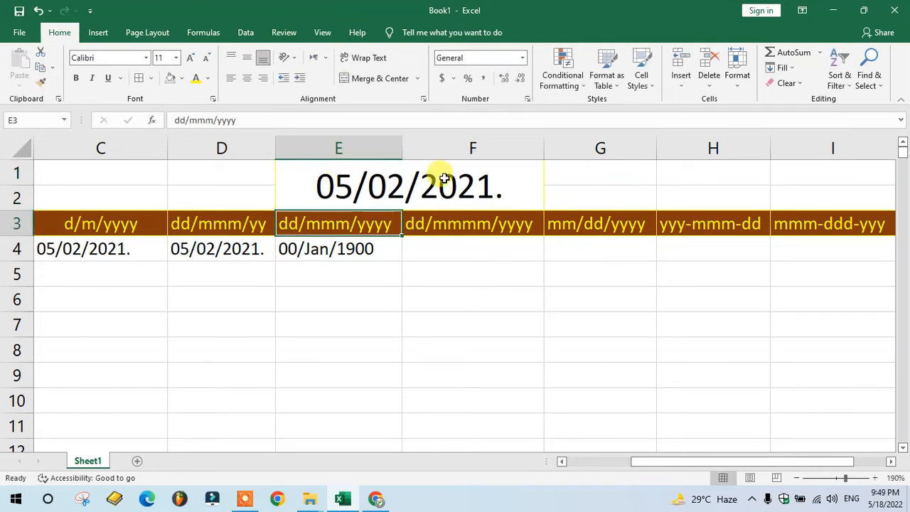
double_click(475, 179)
key(BackSpace)
key(Return)
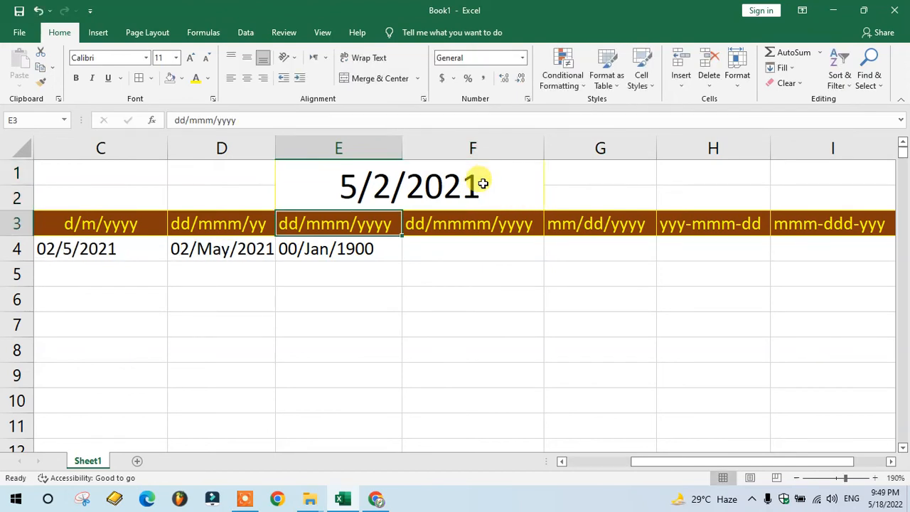
Enter the formula =TEXT(E1,"dd/mmmm/yyyy") in cell F4
click(450, 249)
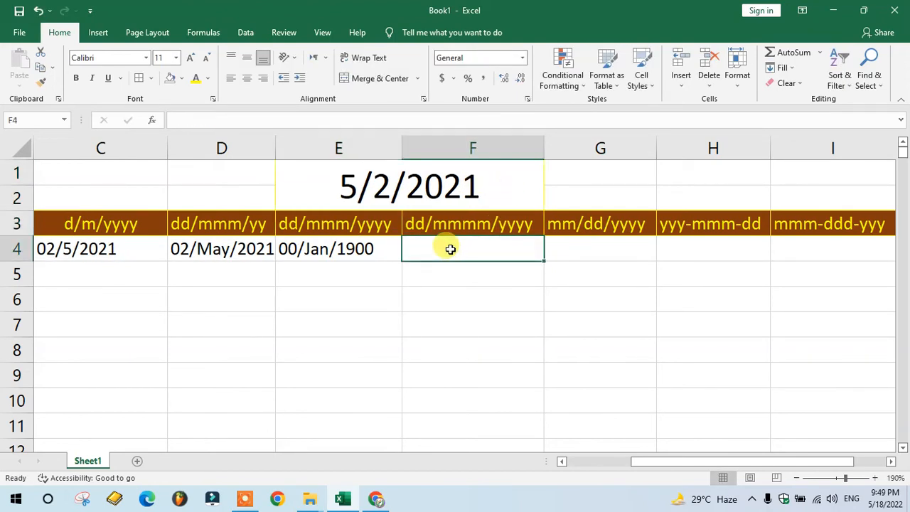
text(=)
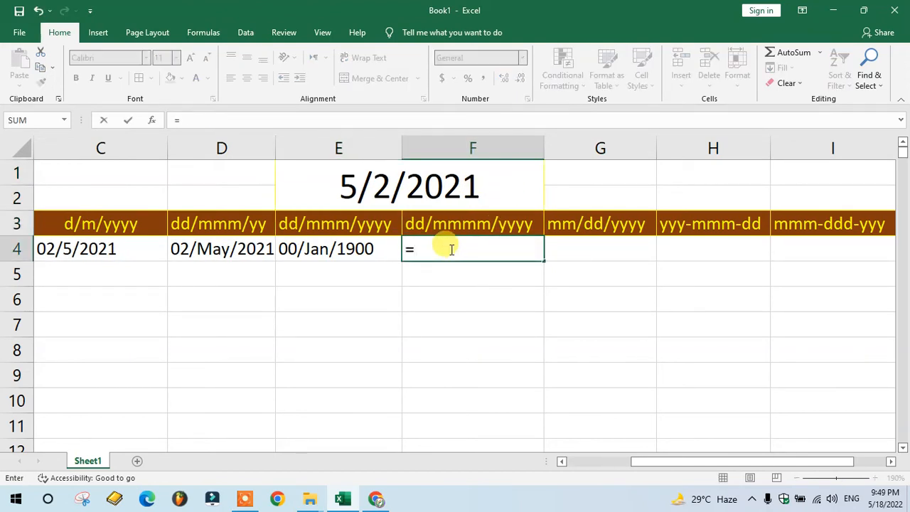
text(txt)
key(BackSpace)
key(BackSpace)
text(e)
key(Tab)
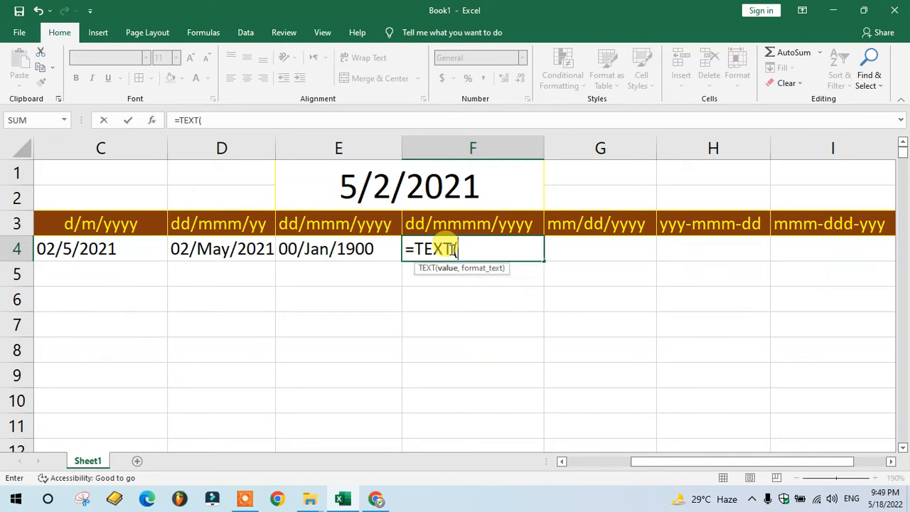
click(427, 188)
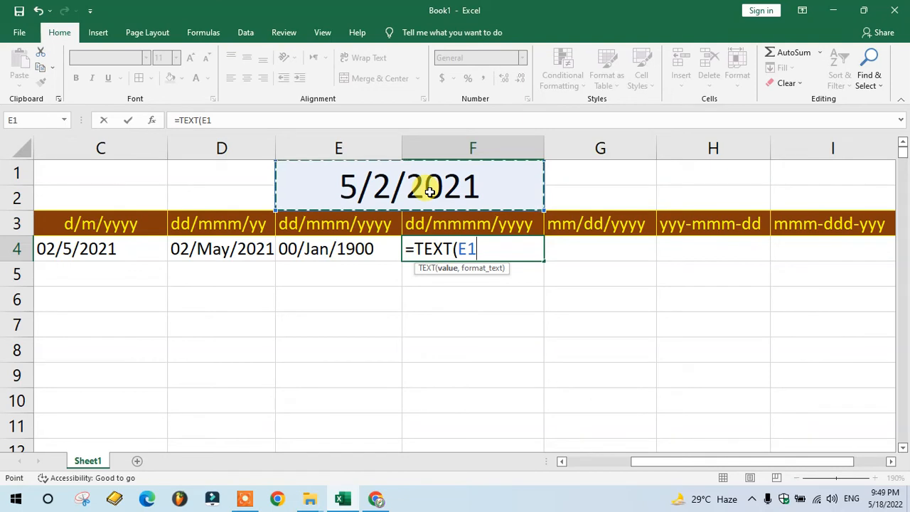
text(,")
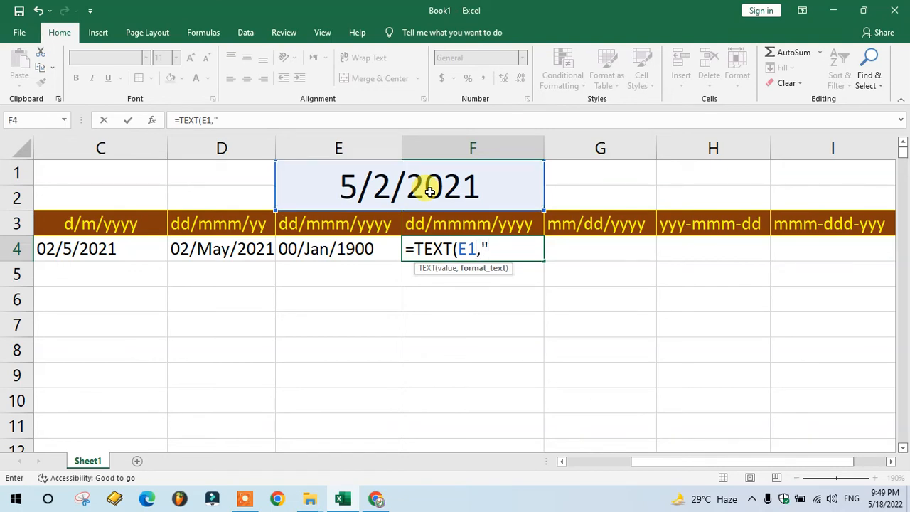
text(dd)
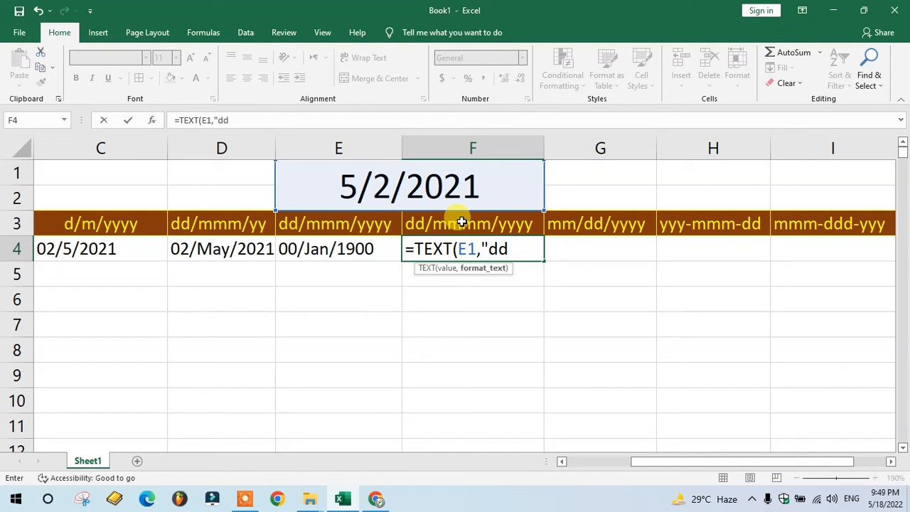
text(/mmmm)
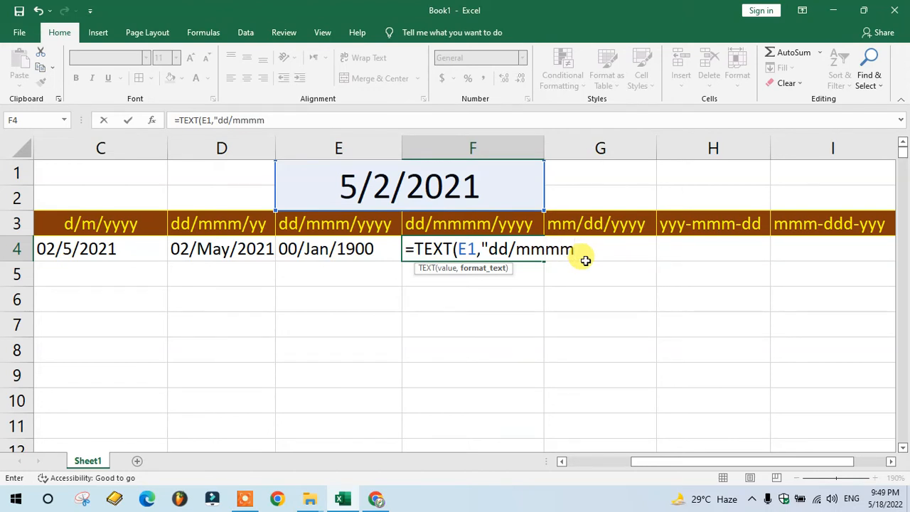
text(/yyyy"))
key(Return)
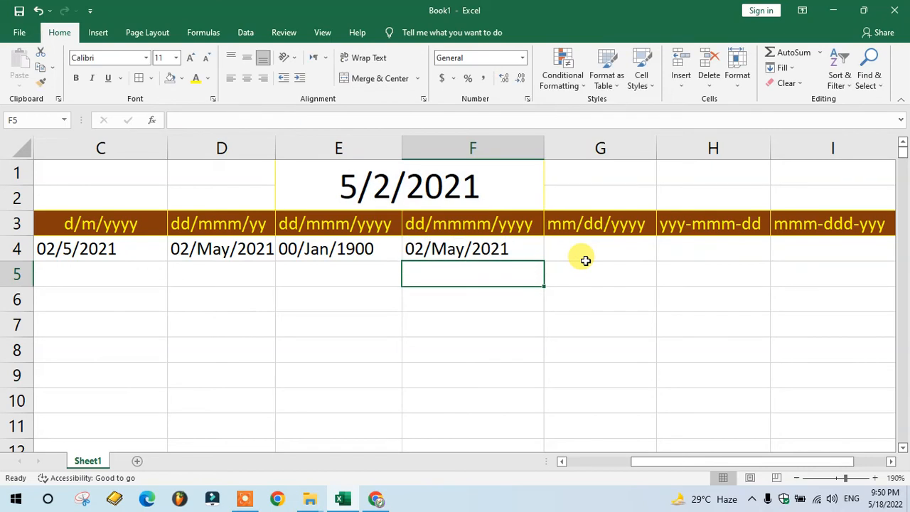
click(526, 242)
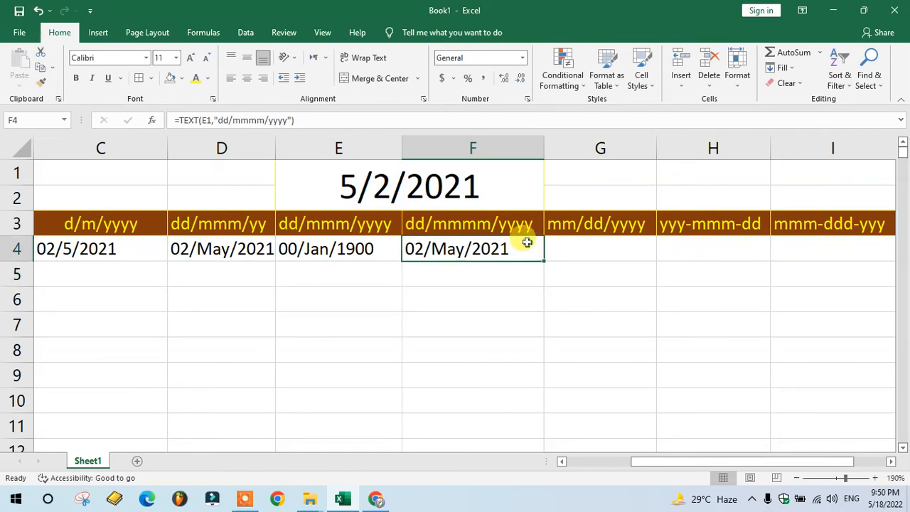
Change the month of the date in E1 to 2 so the date is 2/2/2021, and select F4
click(325, 185)
double_click(349, 185)
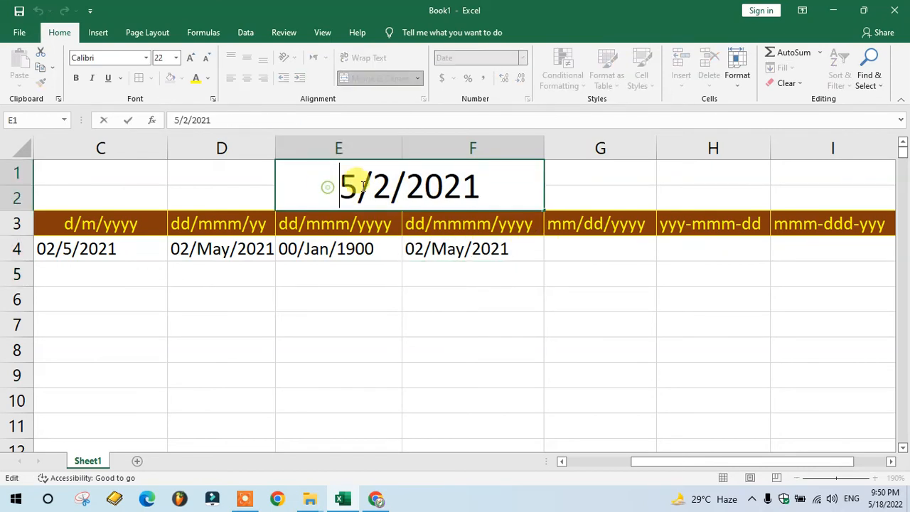
key(Delete)
text(2)
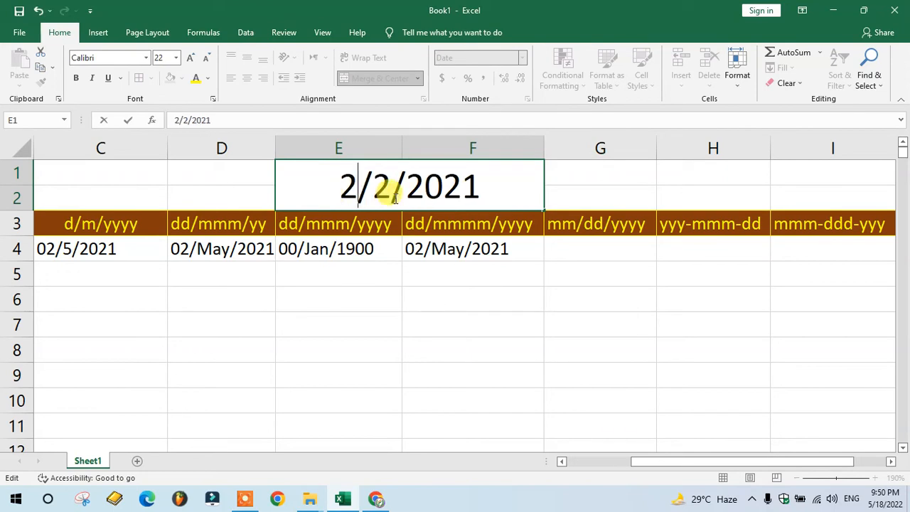
key(Return)
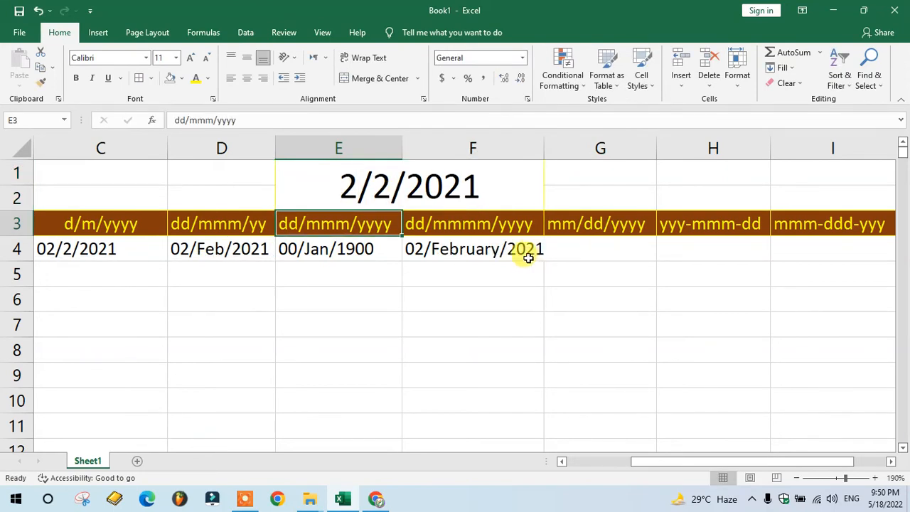
click(490, 247)
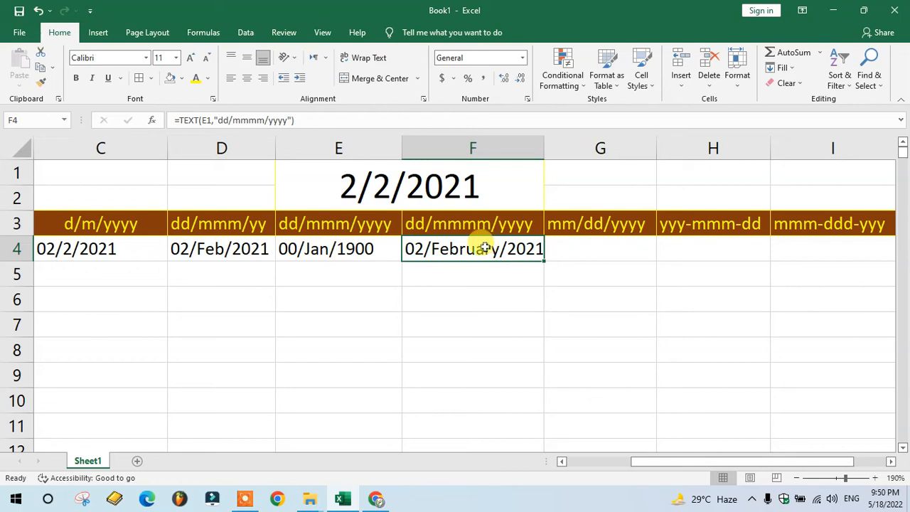
Shorten the month code in F4's TEXT formula so that its format reads "dd/mmm/yyyy"
double_click(484, 247)
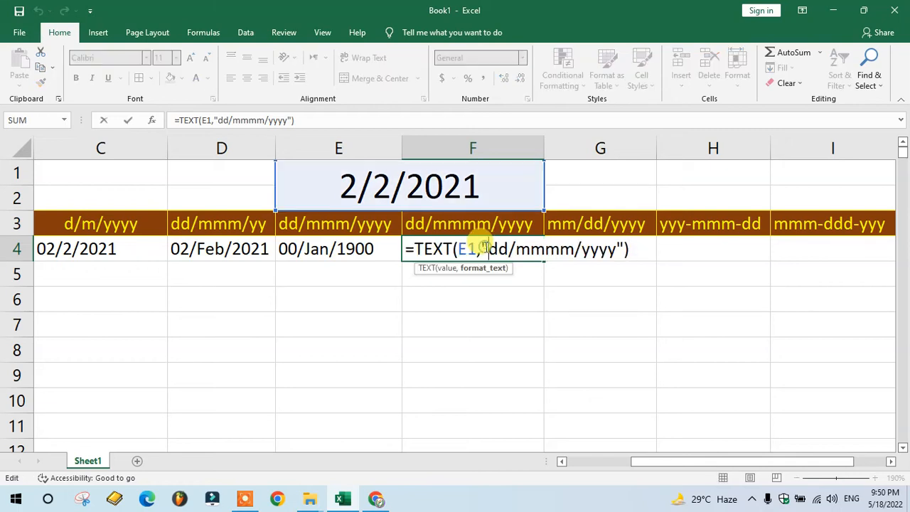
click(561, 250)
key(BackSpace)
key(Return)
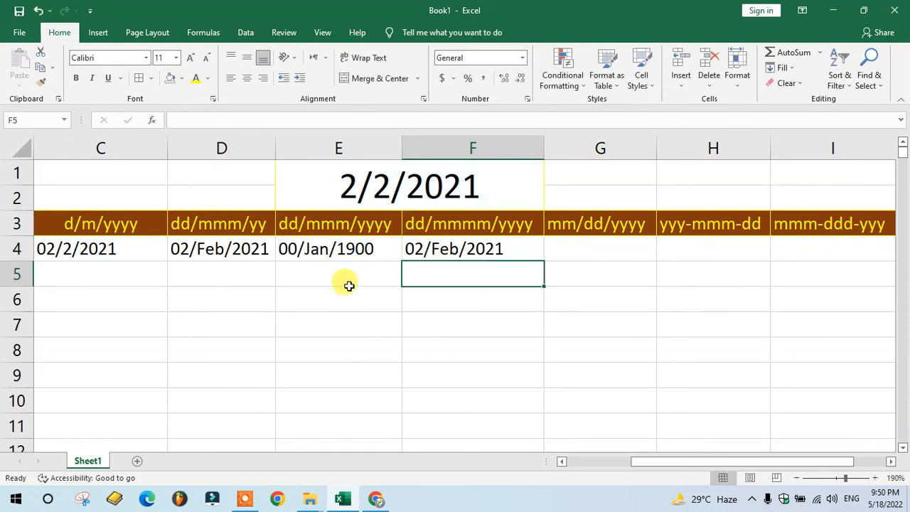
click(484, 249)
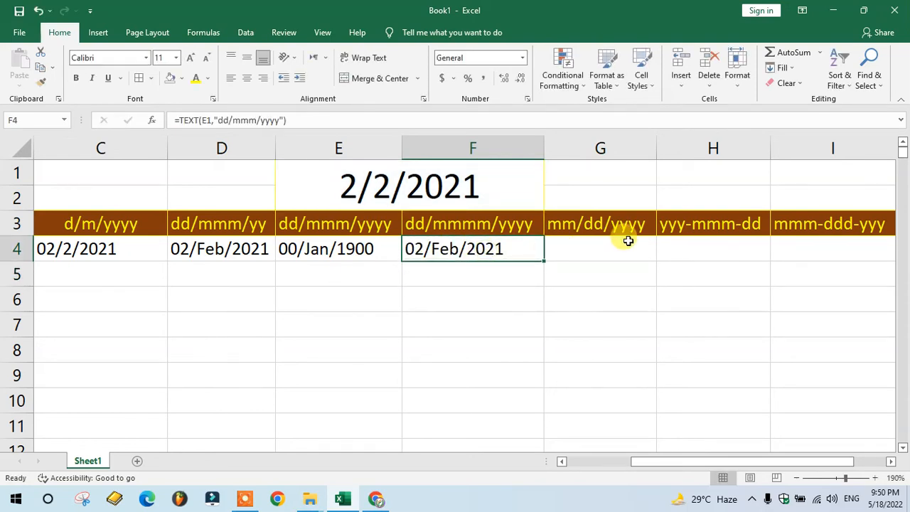
double_click(507, 249)
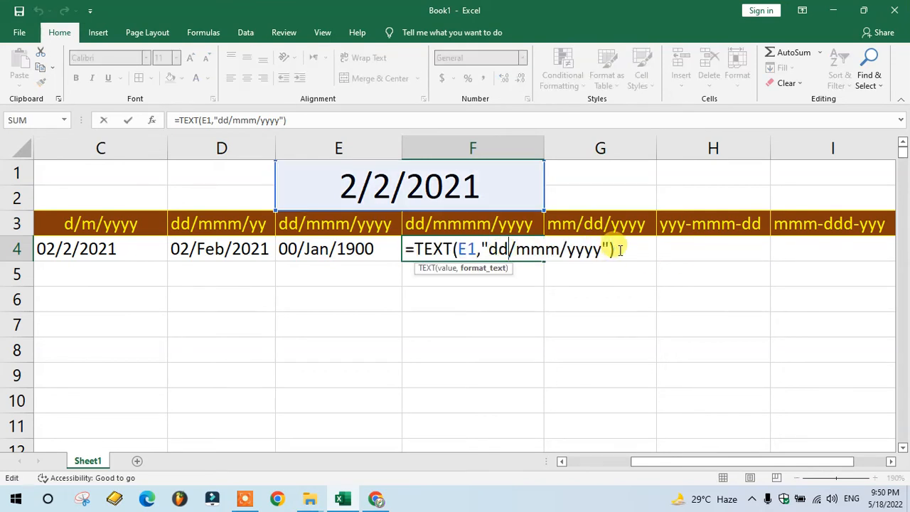
key(Return)
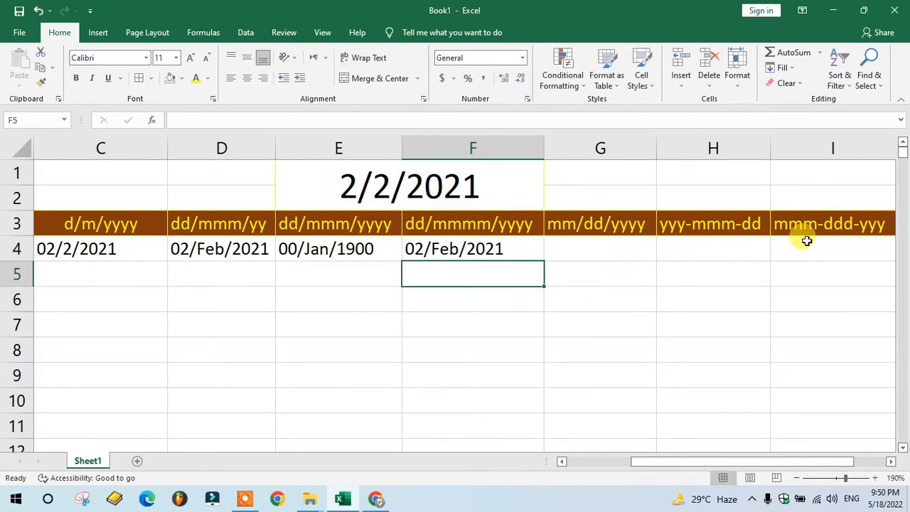
Enter the formula =TEXT(E1,"mm/dd/yyy") in cell G4 under the mm/dd/yyyy header
click(601, 246)
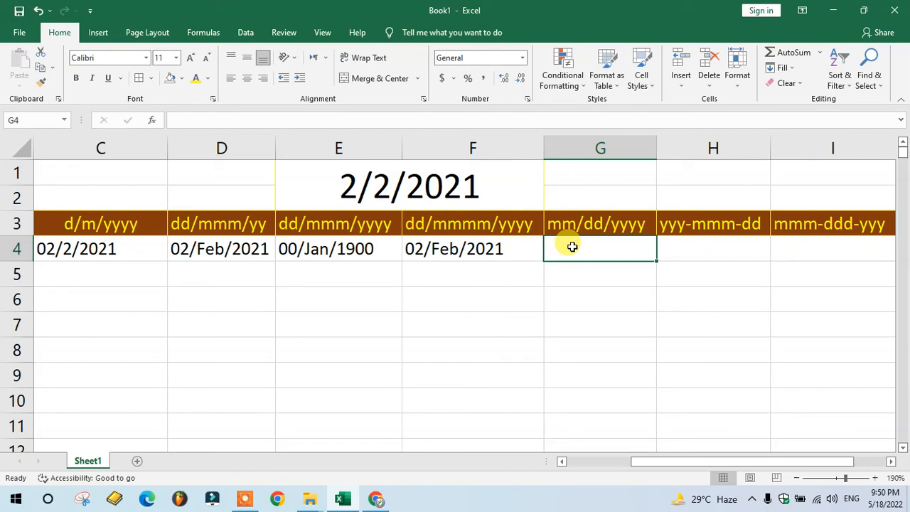
text(=te)
key(Tab)
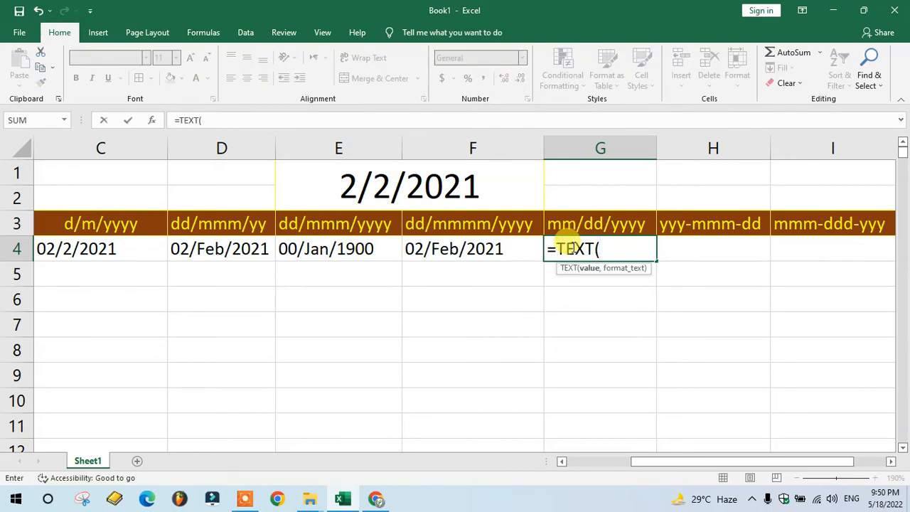
click(460, 182)
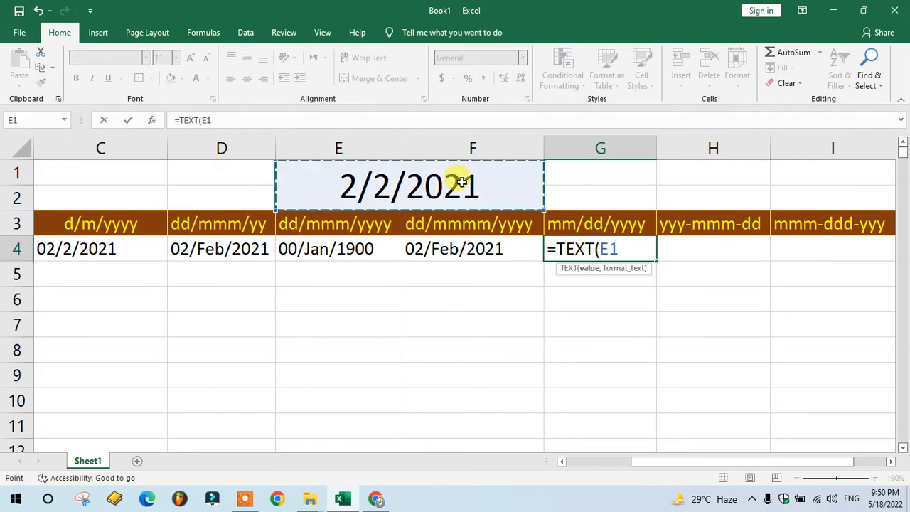
text(,)
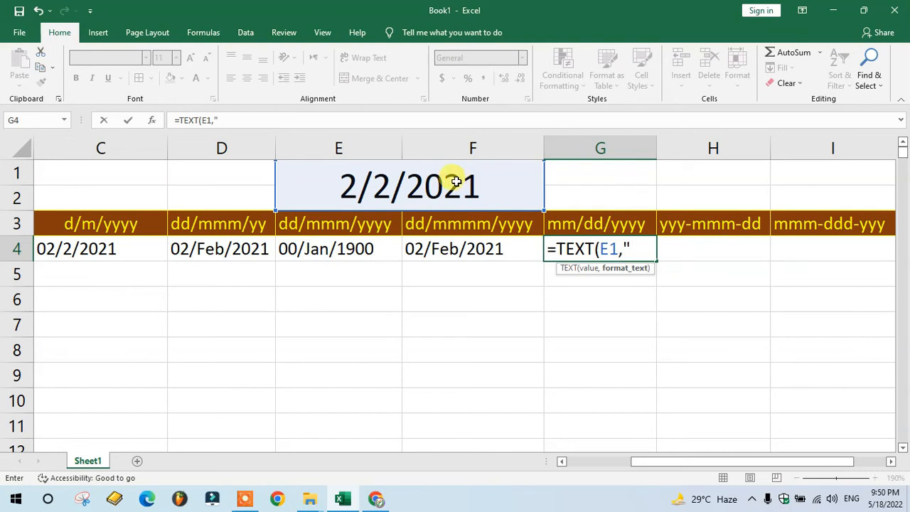
text("mm/d)
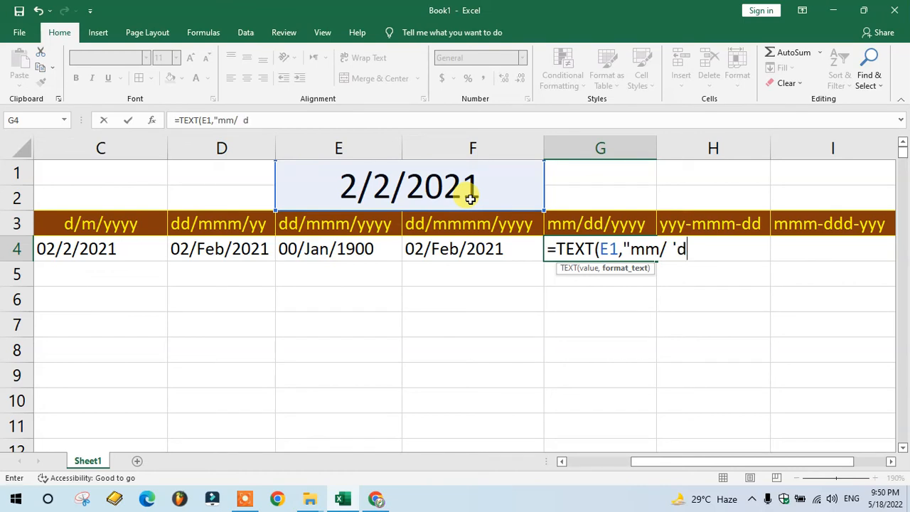
text(d/yyy)
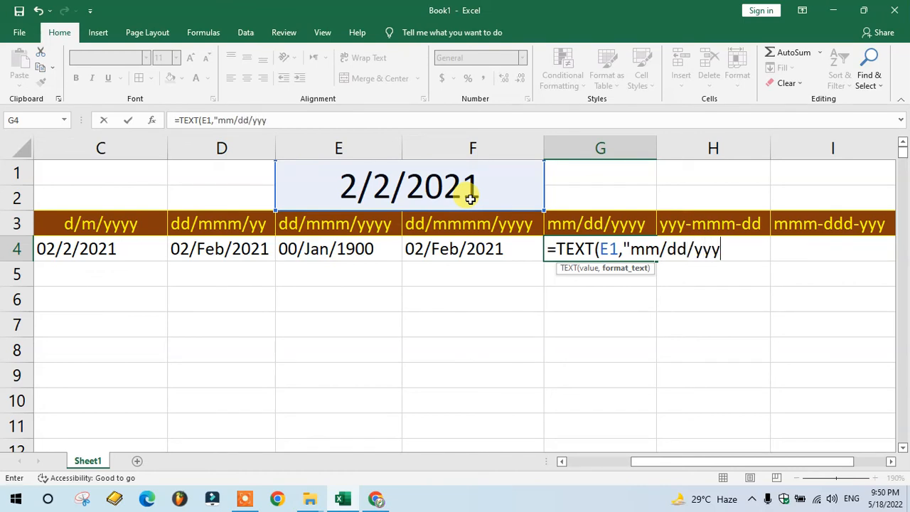
text(y"))
key(Return)
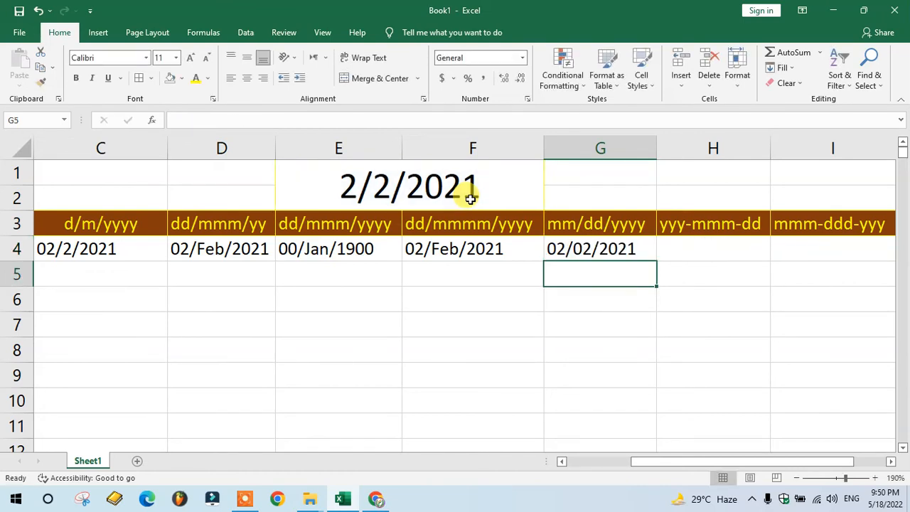
Extend the month code in G4's formula to mmm and finally to mmmm, and autofit the width of column G
double_click(601, 242)
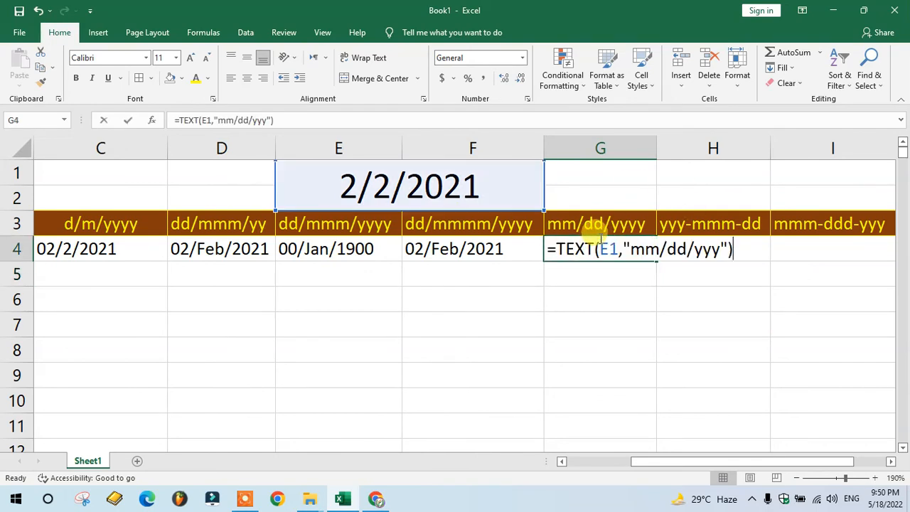
click(651, 249)
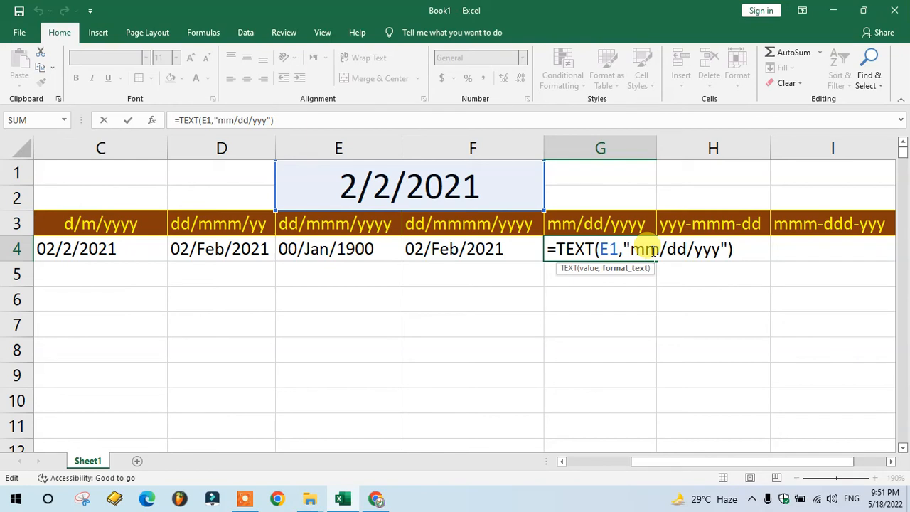
text(m)
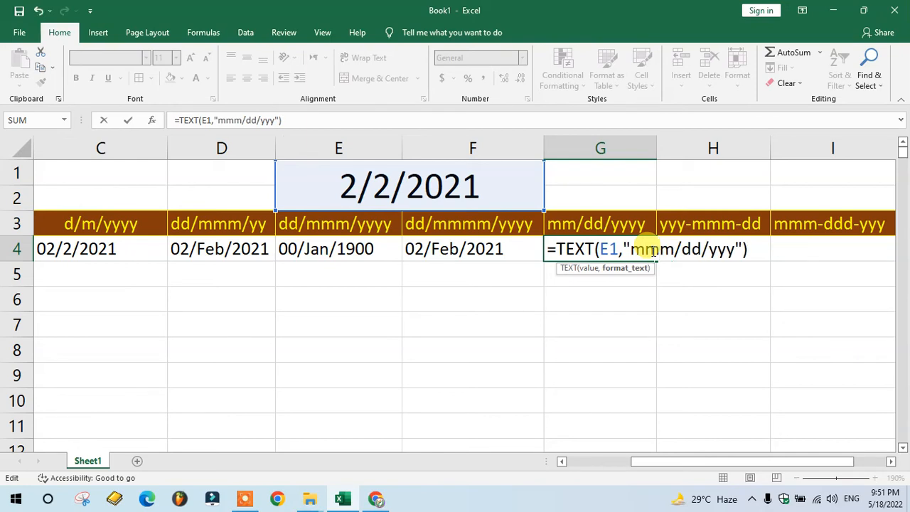
key(Return)
double_click(624, 246)
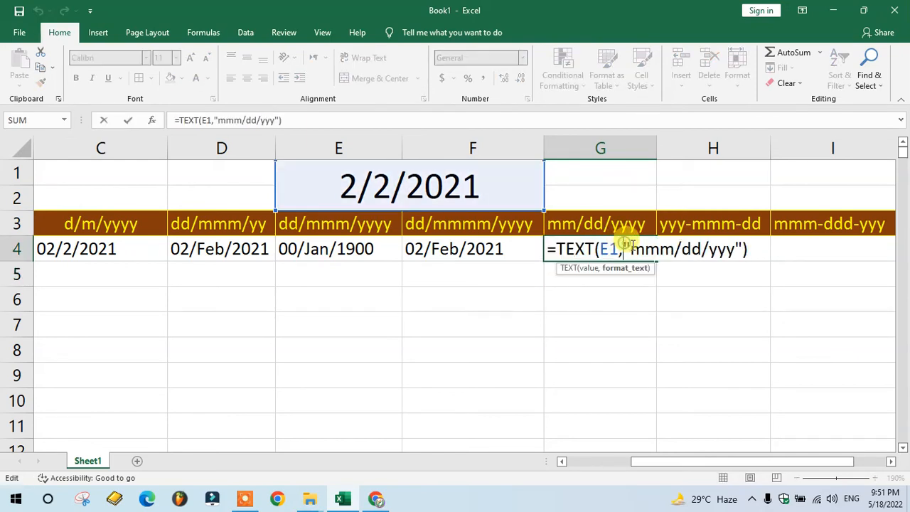
click(648, 249)
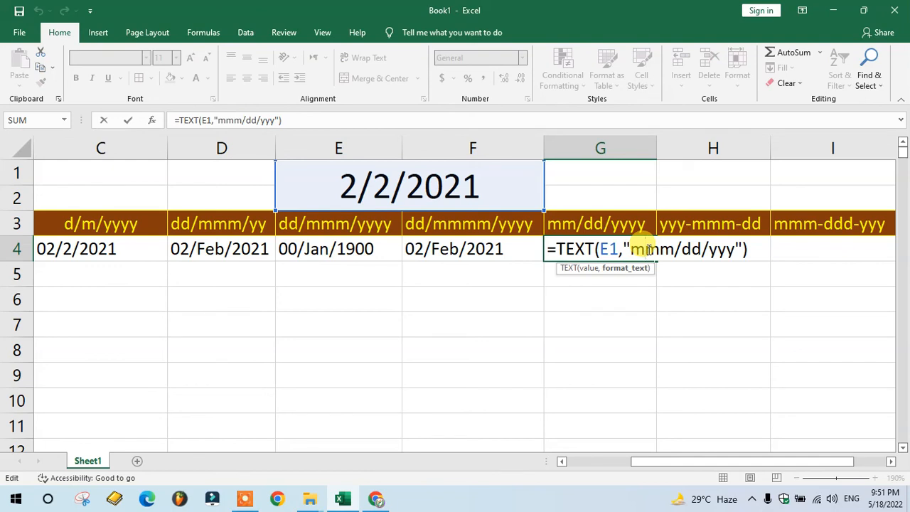
text(m)
key(Return)
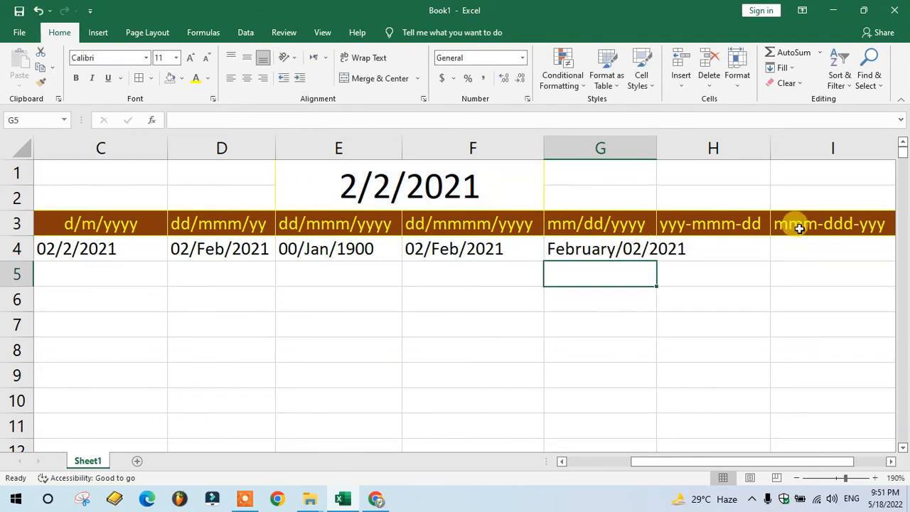
double_click(655, 147)
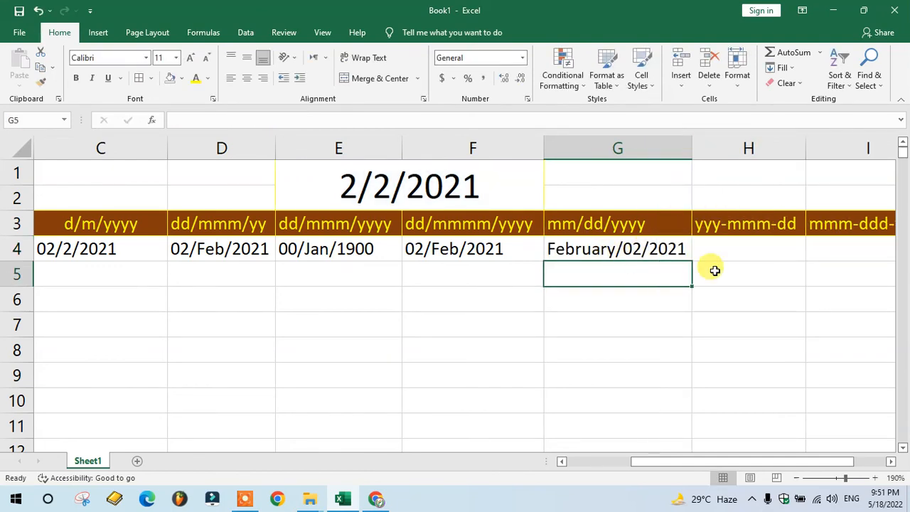
Enter the formula =TEXT(E1,"yyy-mmm-dd") in cell H4 under the yyy-mmm-dd header
drag(646, 460, 704, 463)
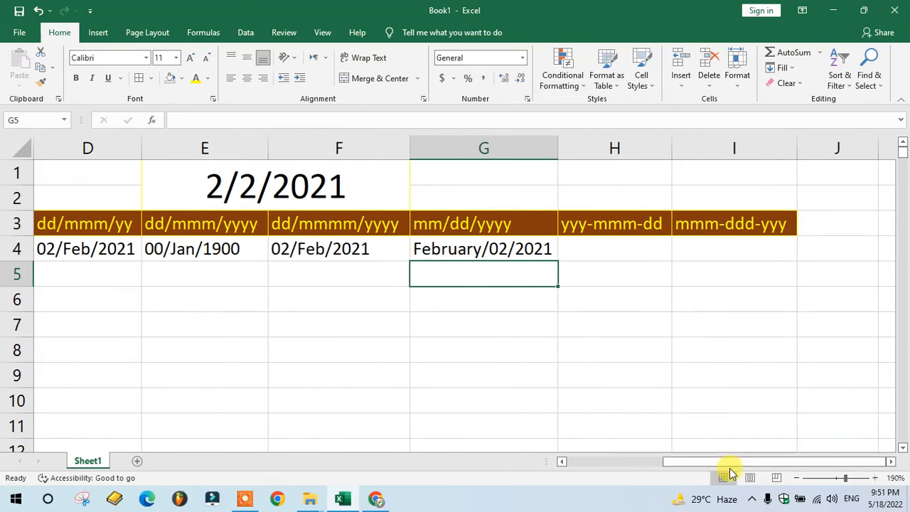
click(613, 226)
click(427, 224)
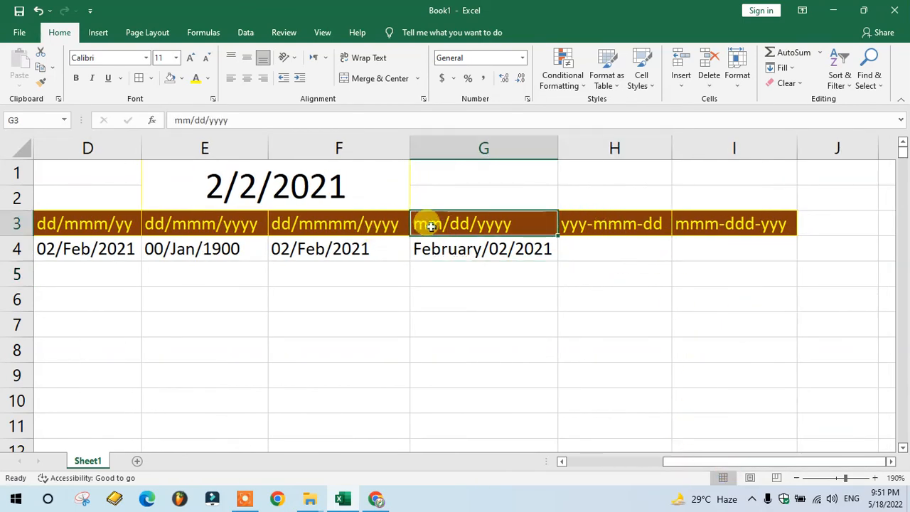
click(623, 225)
click(601, 247)
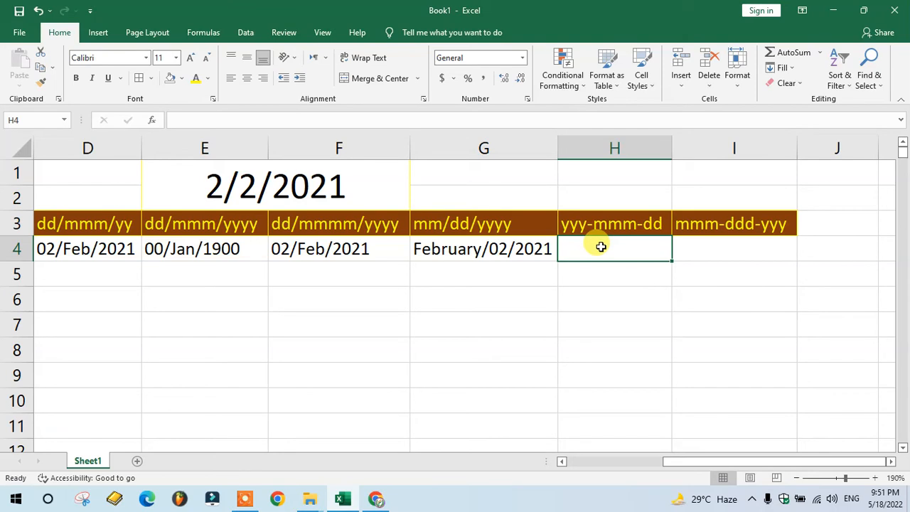
text(=text)
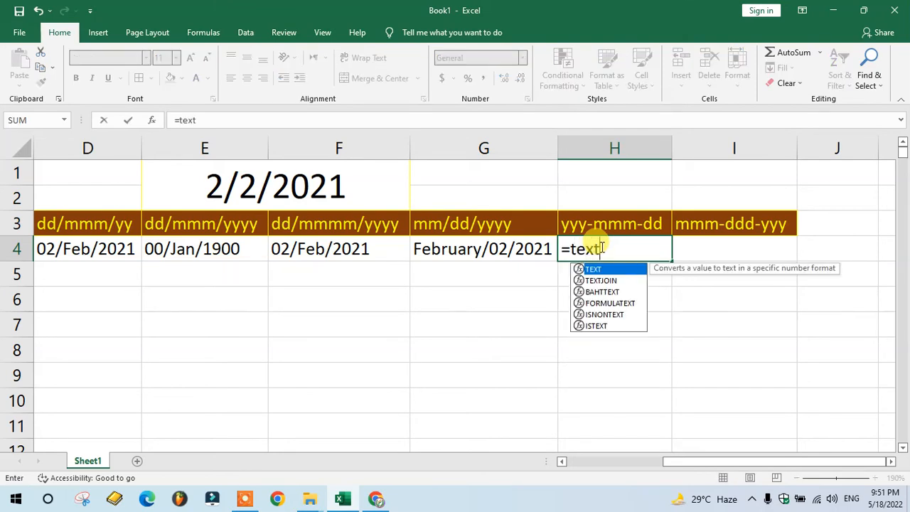
text(()
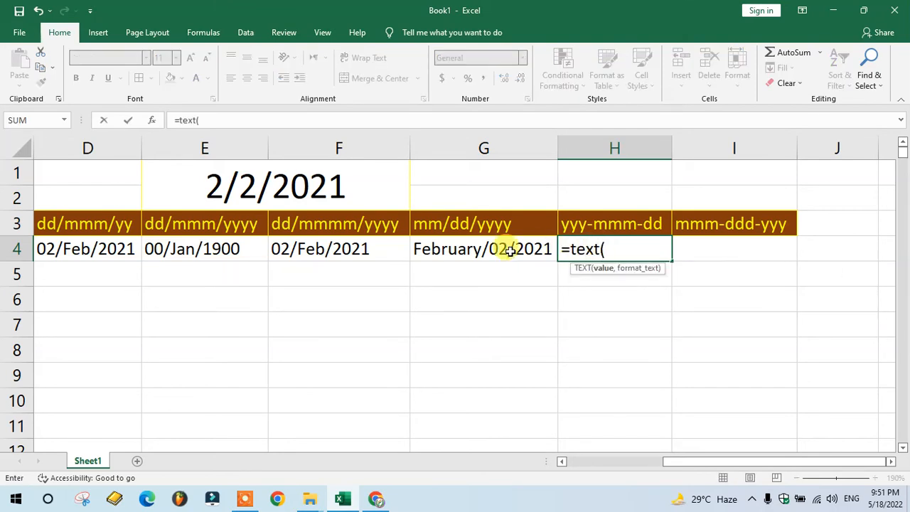
click(306, 186)
text(,")
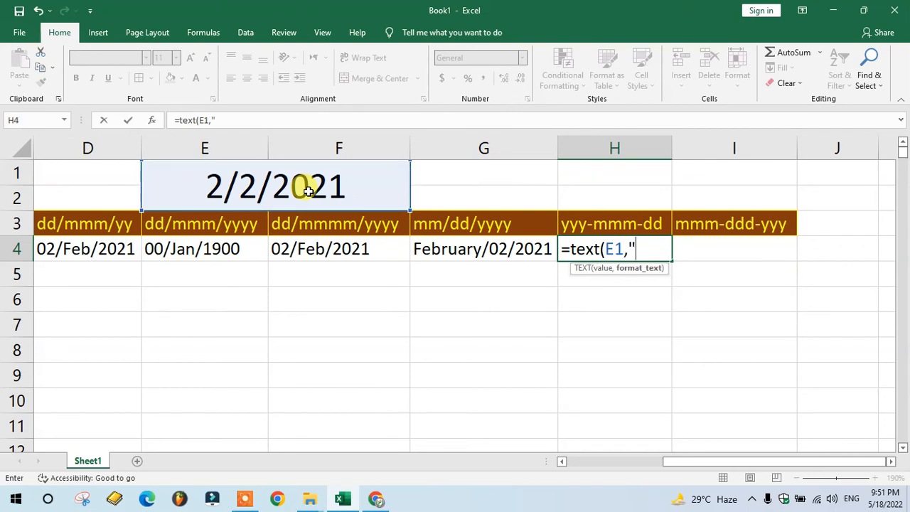
text(yyy-mm)
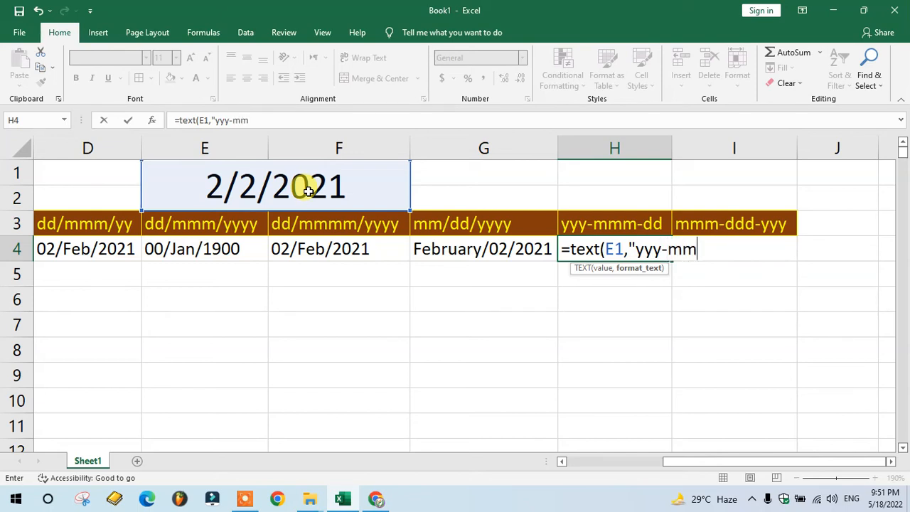
text(m-dd"))
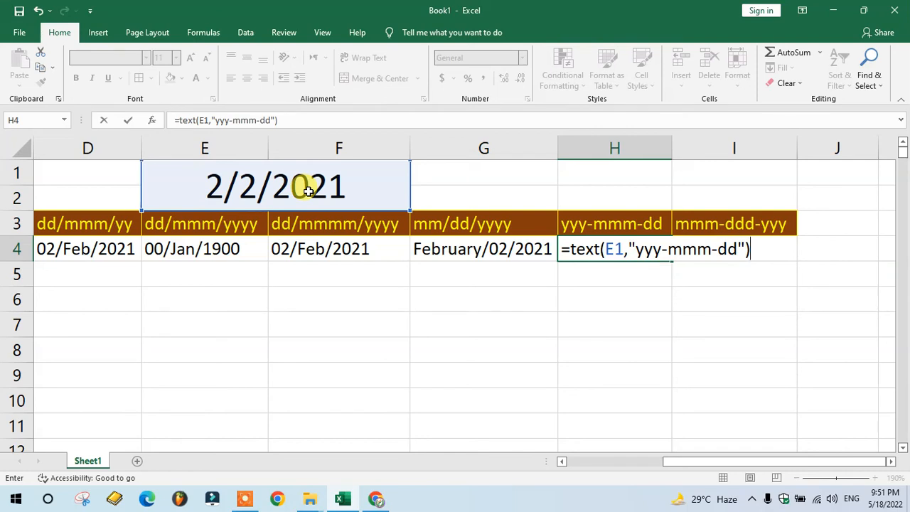
key(Return)
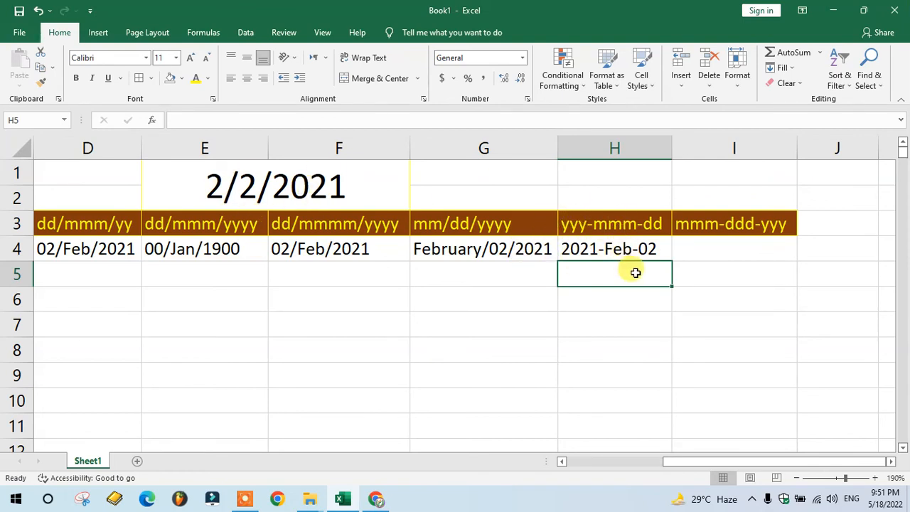
Copy the TEXT formula from H4 into I4 under the mmm-ddd-yyy header
click(700, 247)
click(651, 255)
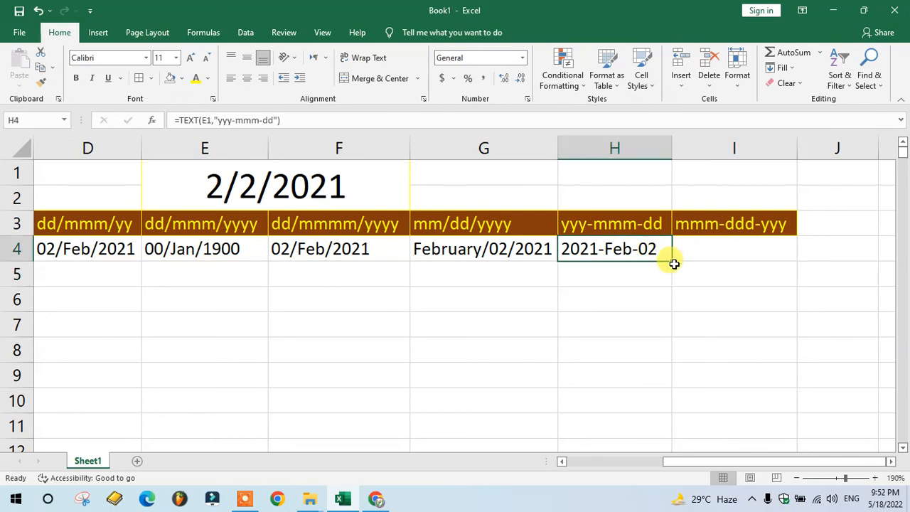
key(ctrl+c)
click(708, 249)
key(ctrl+v)
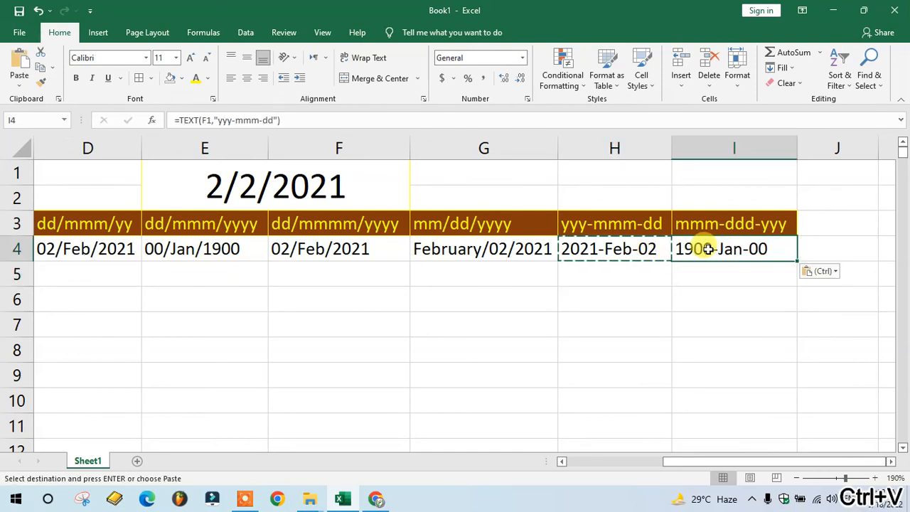
Change the value reference in I4's TEXT formula to the date cell E1
double_click(704, 248)
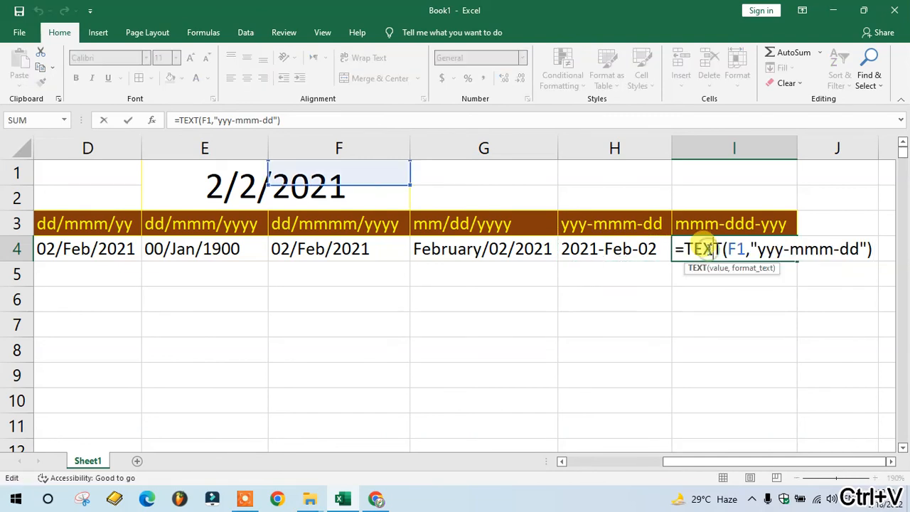
click(743, 249)
key(BackSpace)
key(BackSpace)
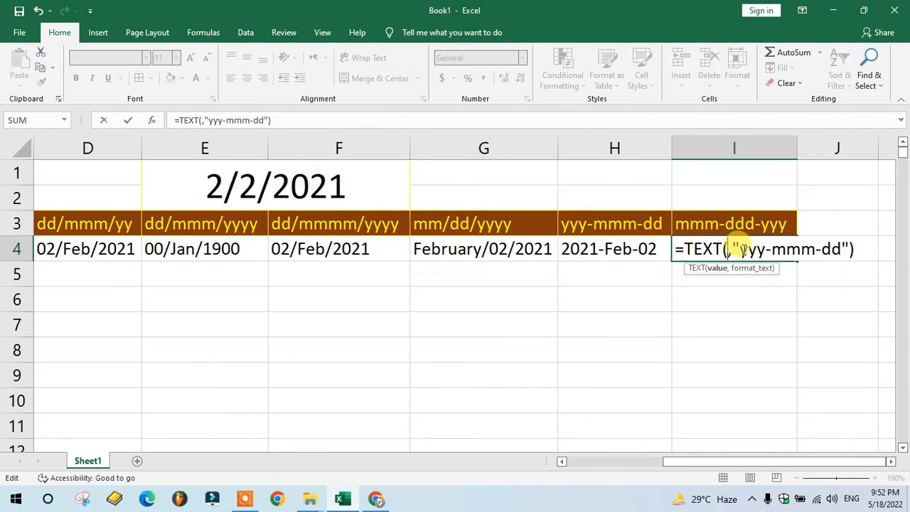
click(302, 186)
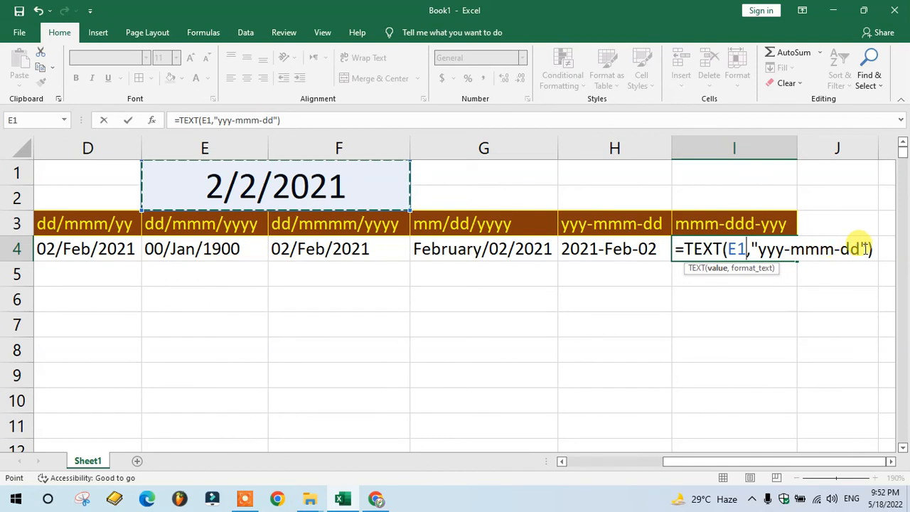
Change the format code in I4's TEXT formula to "mmm-ddd-yyy" to match its header
click(782, 250)
key(BackSpace)
key(BackSpace)
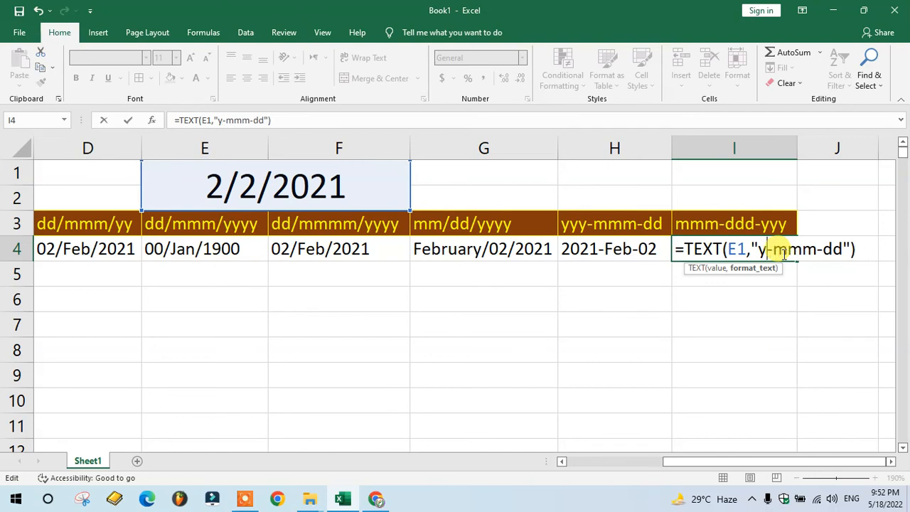
key(BackSpace)
key(Delete)
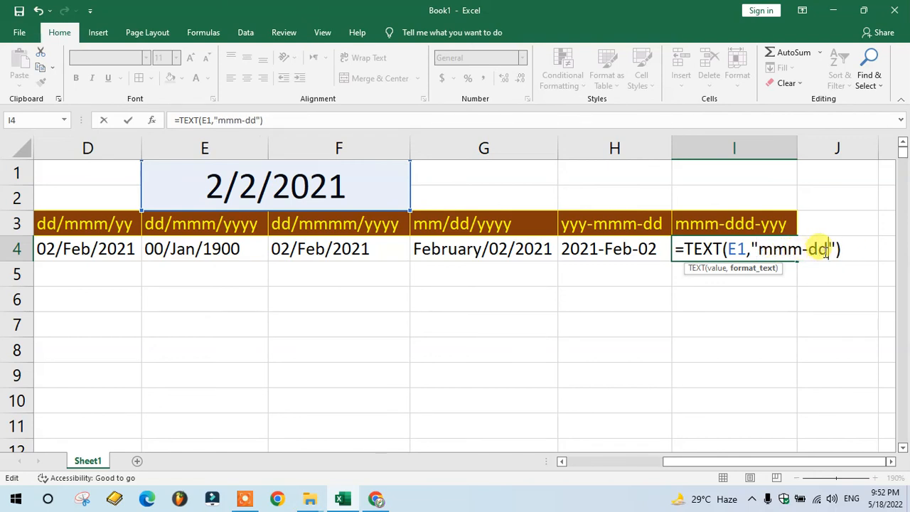
click(825, 252)
text(d-)
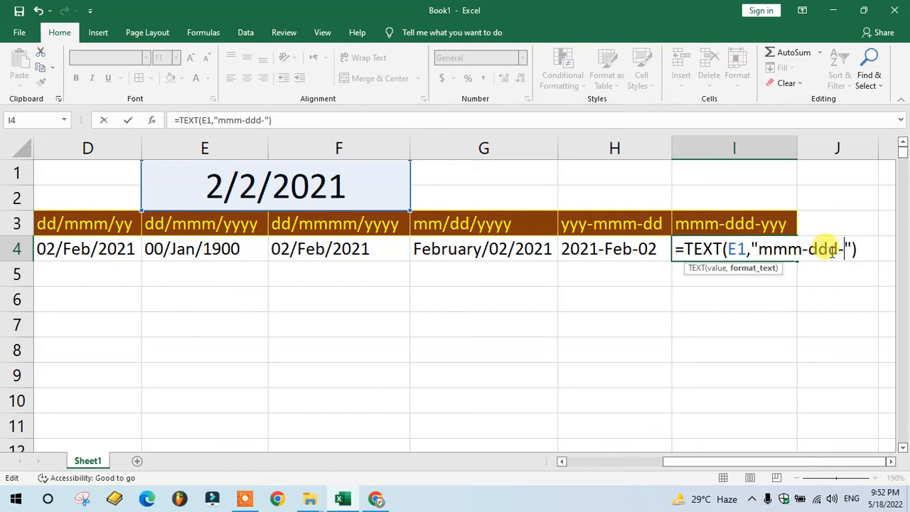
text(yyy)
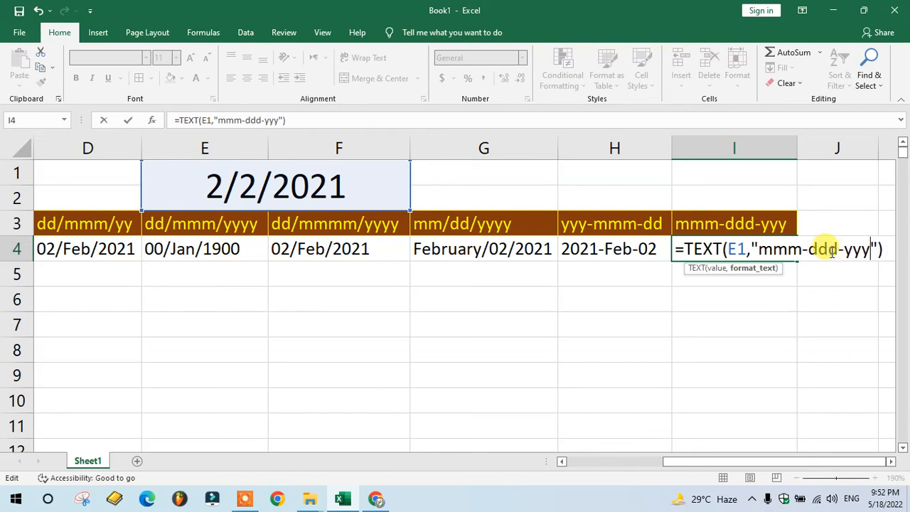
key(Return)
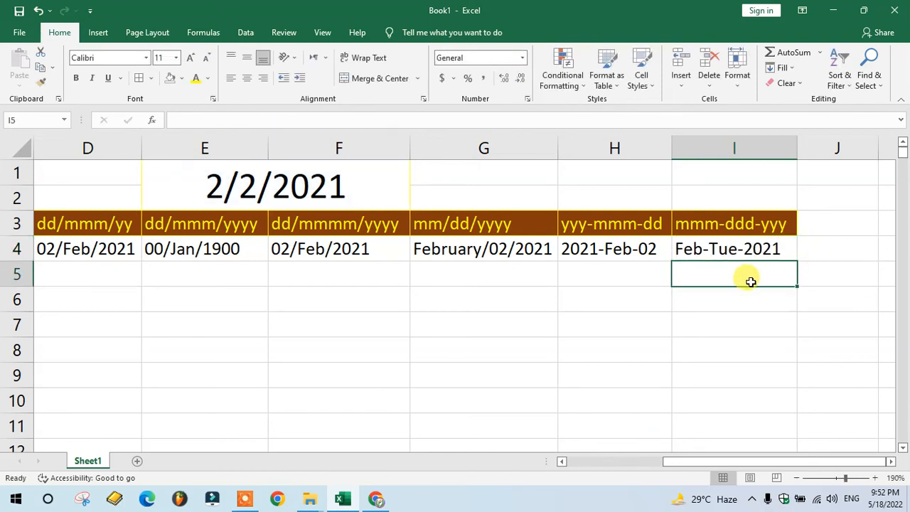
Extend the month code in I4's TEXT formula to mmmm and the day code to dddd
click(729, 253)
double_click(729, 253)
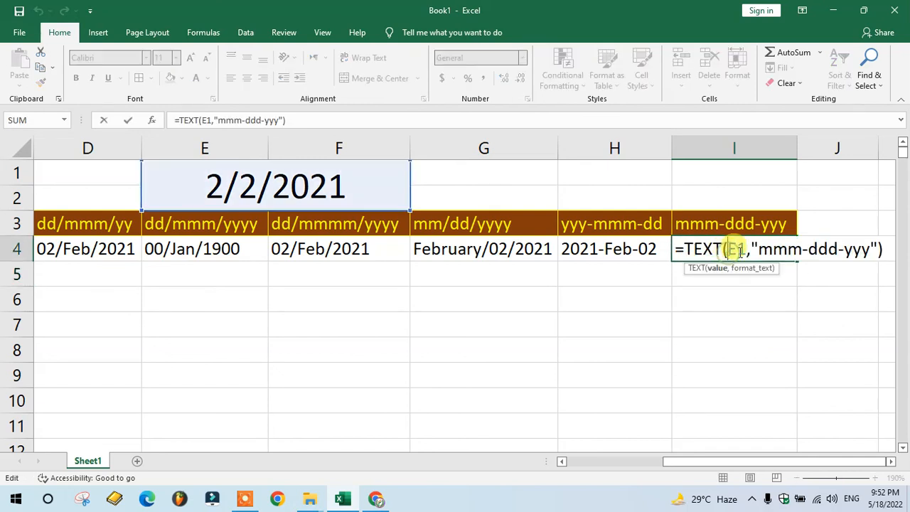
text(m)
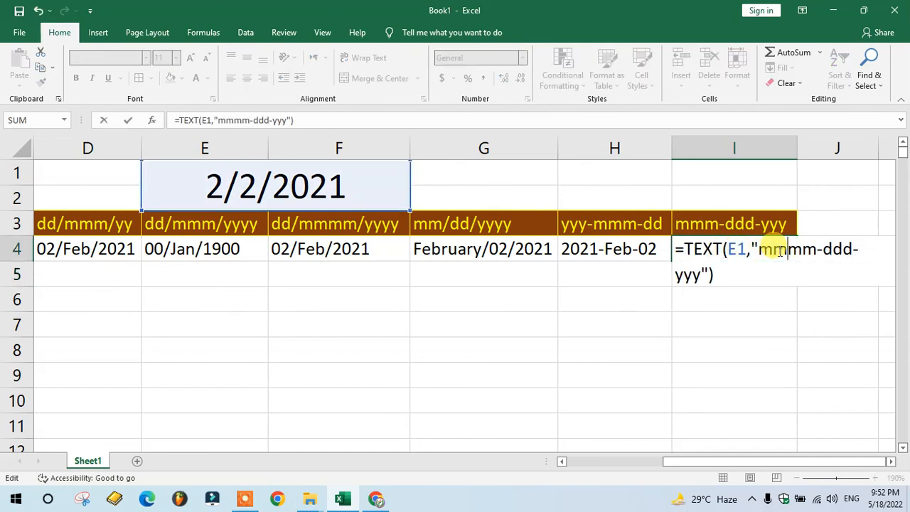
key(Return)
double_click(768, 251)
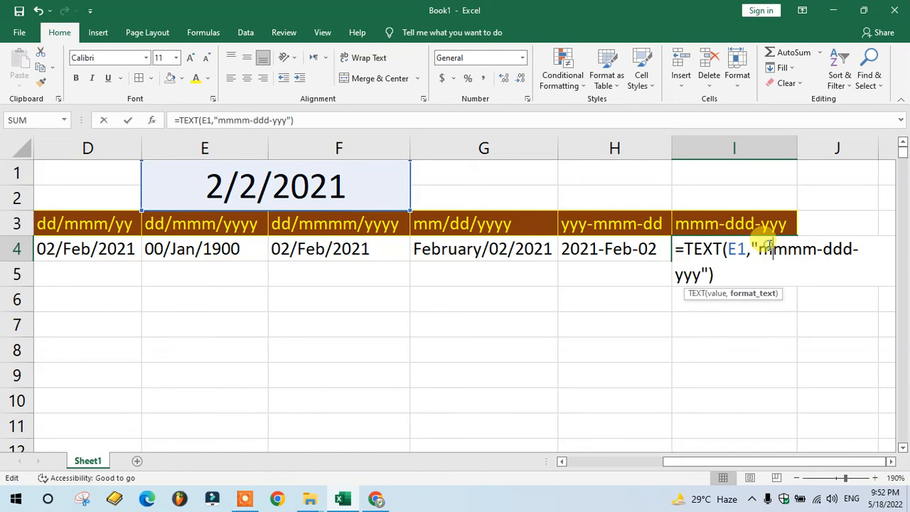
text(d)
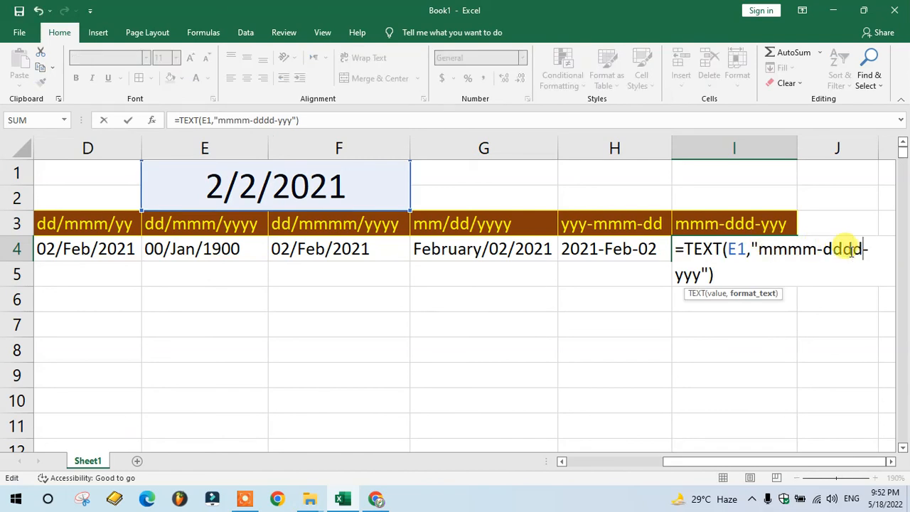
key(Return)
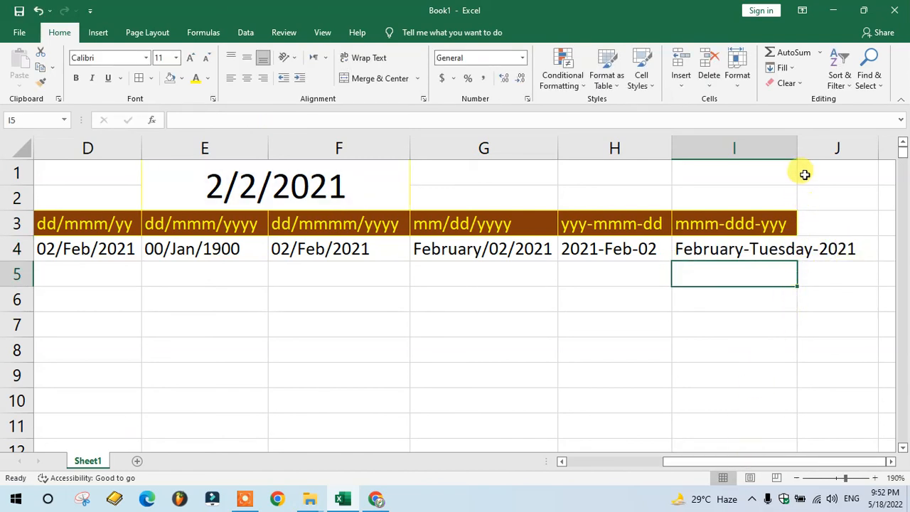
Fill the TEXT formula from I4 down into I5
drag(725, 463, 742, 463)
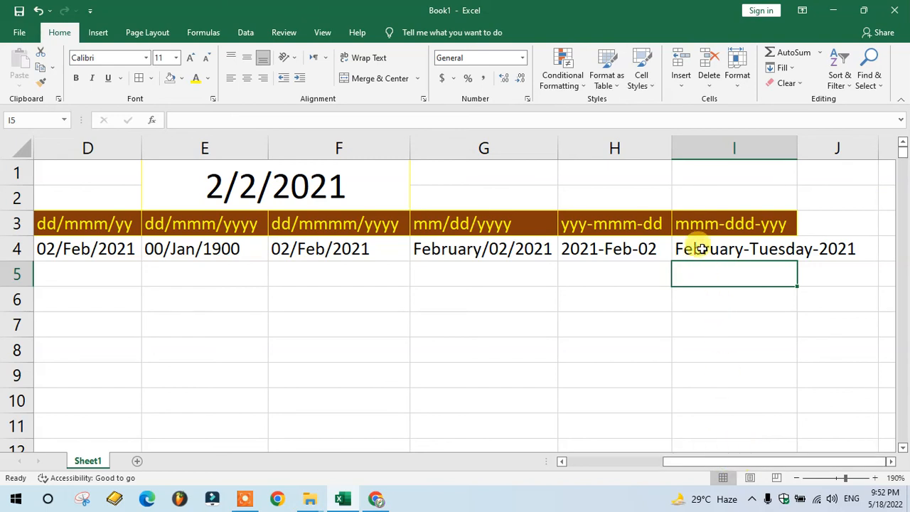
click(740, 249)
drag(799, 260, 800, 286)
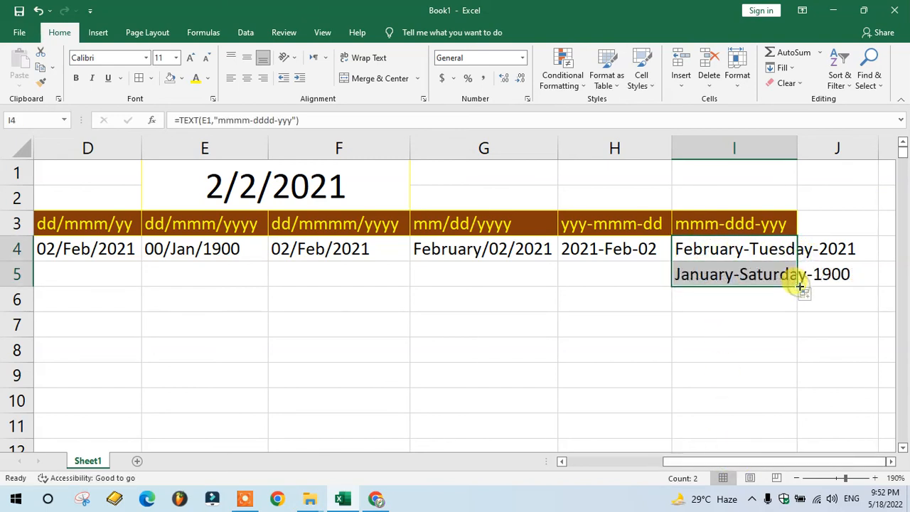
Rearrange the format code in I5's TEXT formula to "dddd-mmm-yyy" so the weekday comes first
double_click(771, 273)
click(817, 275)
key(BackSpace)
key(BackSpace)
key(BackSpace)
key(BackSpace)
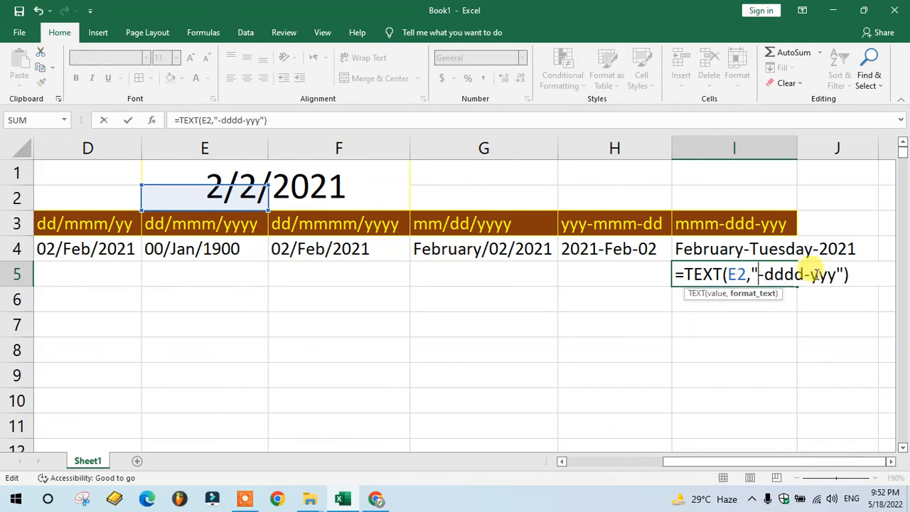
key(Delete)
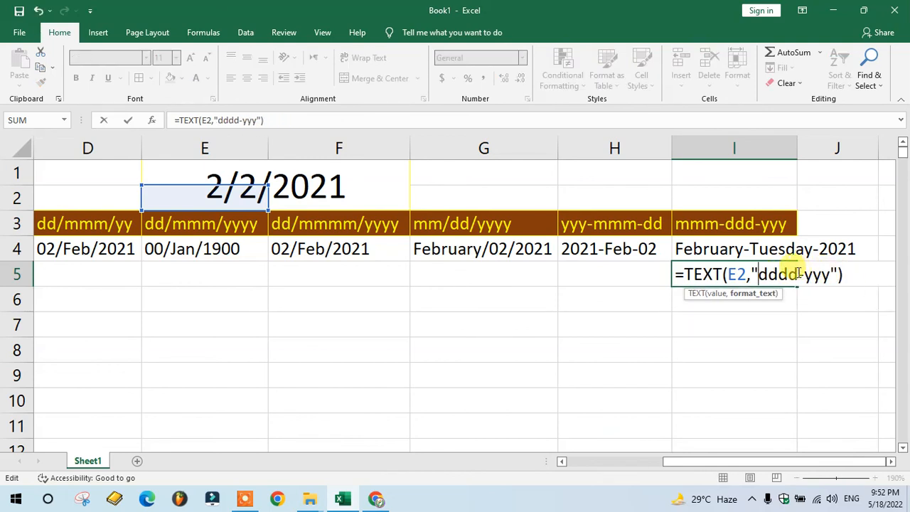
click(804, 274)
text(mmm)
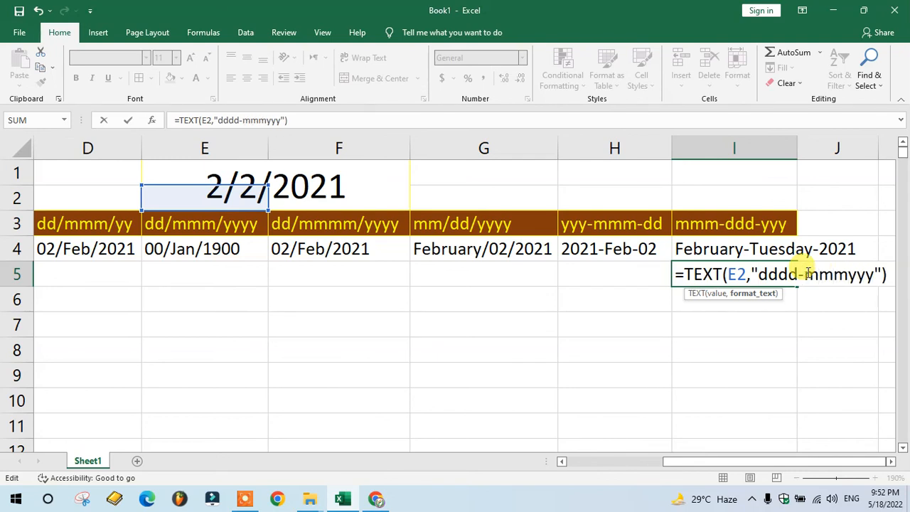
text(-)
key(Return)
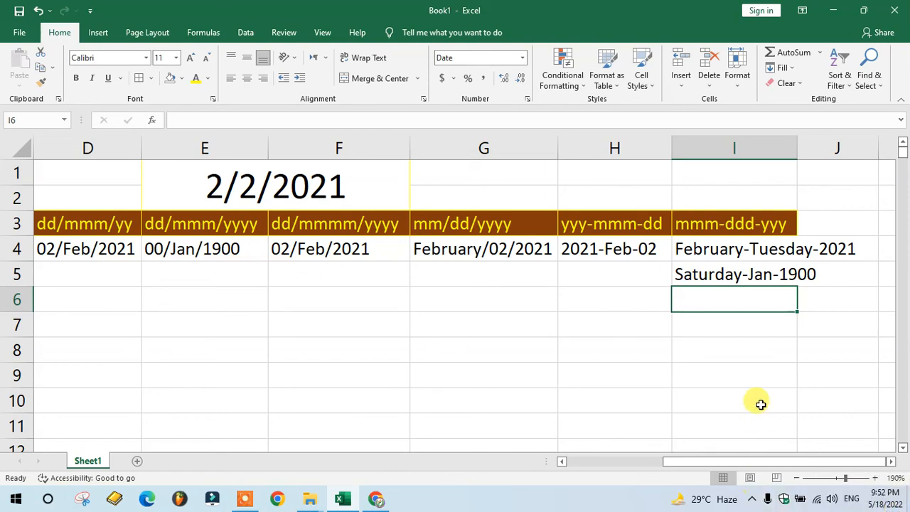
Extend the month code in I5's TEXT formula to mmmm for the full month name
click(744, 274)
double_click(745, 271)
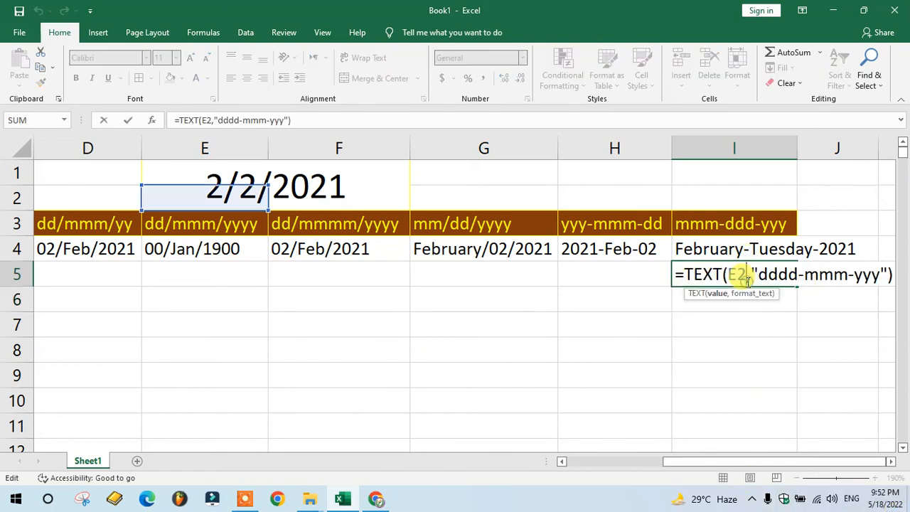
click(829, 274)
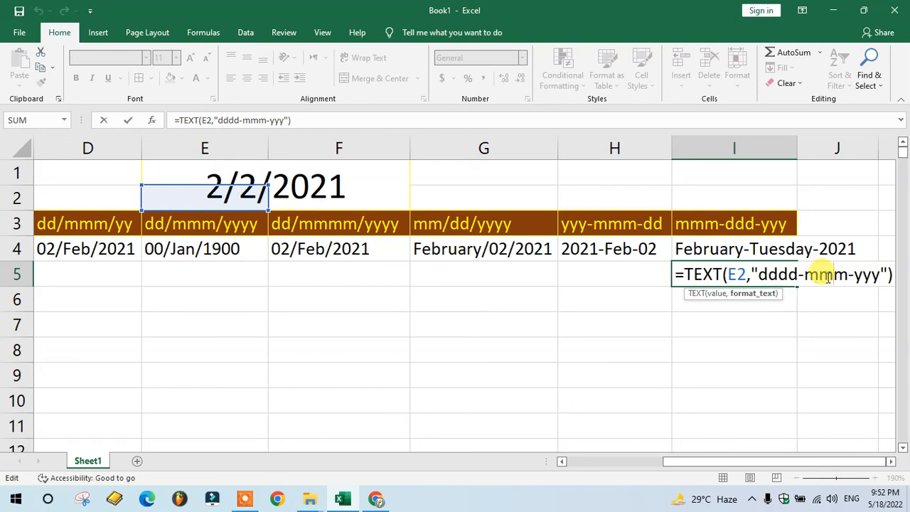
text(m)
key(Return)
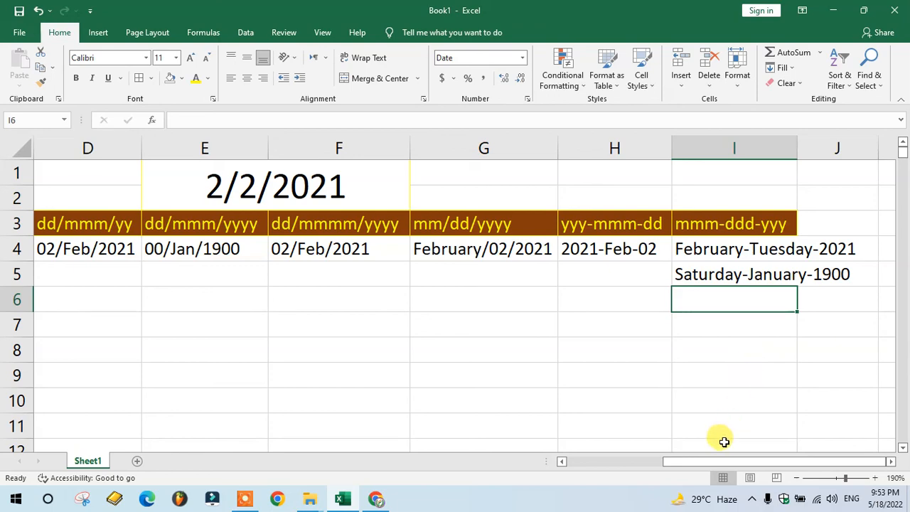
Open the TEXT formula in I4 for editing and bring the whole formula into view
mouse_move(689, 463)
mouse_down()
mouse_move(600, 461)
mouse_move(695, 458)
mouse_up()
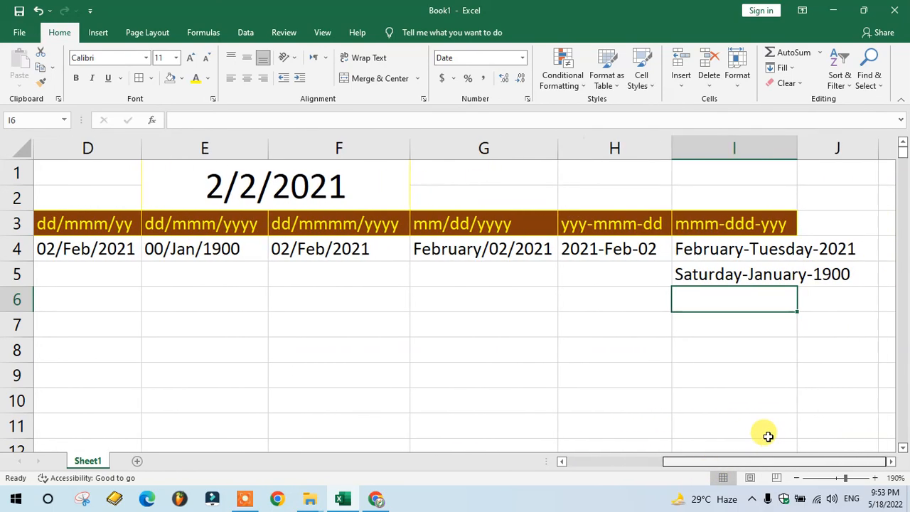
double_click(736, 251)
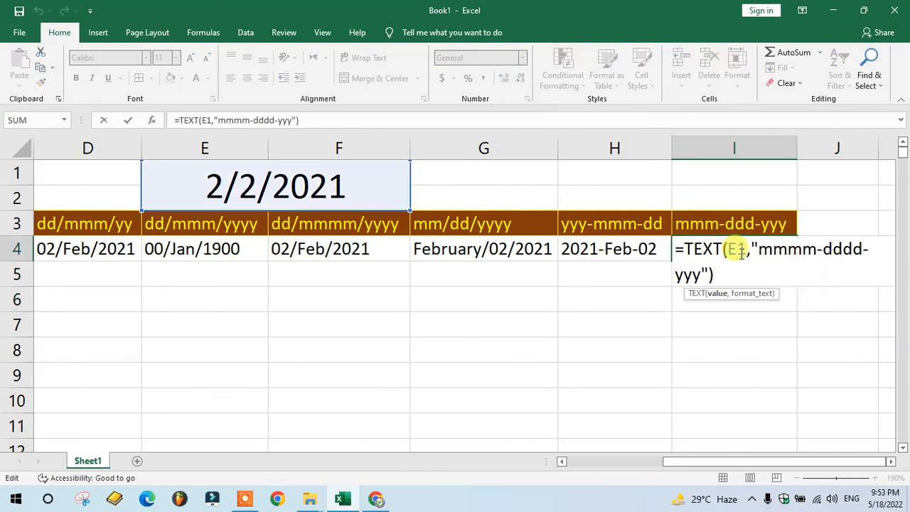
click(739, 275)
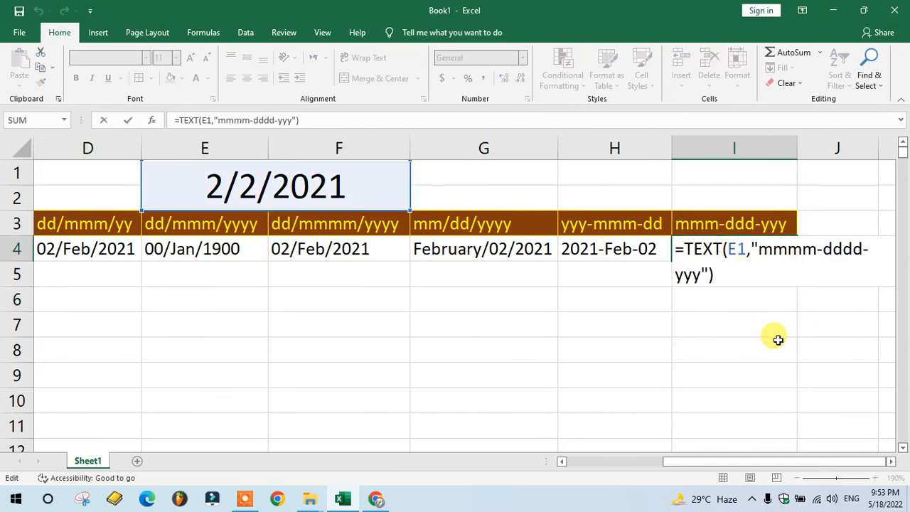
click(890, 461)
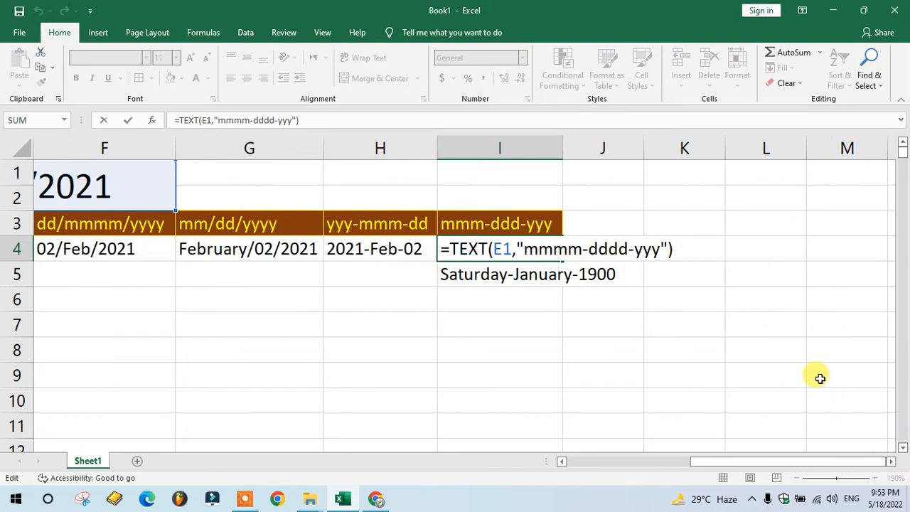